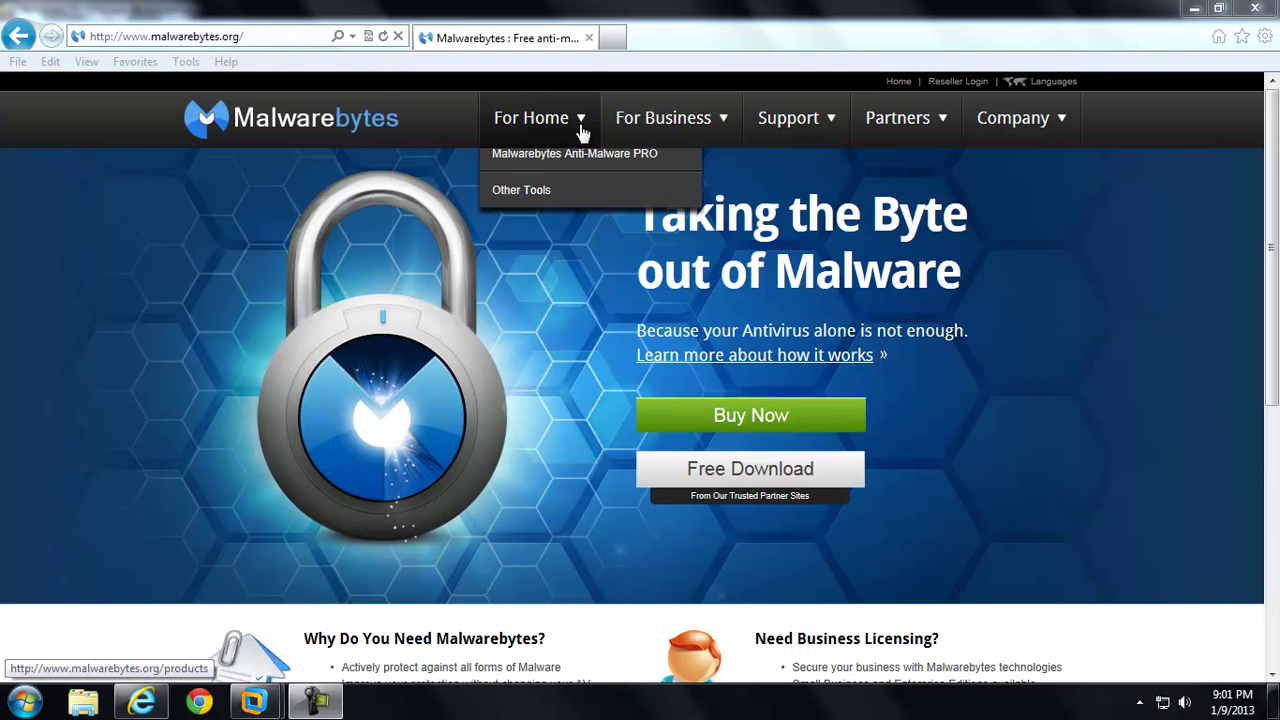
- Go to the Other Tools page from malwarebytes.org's For Home menu
left_click(543, 240)
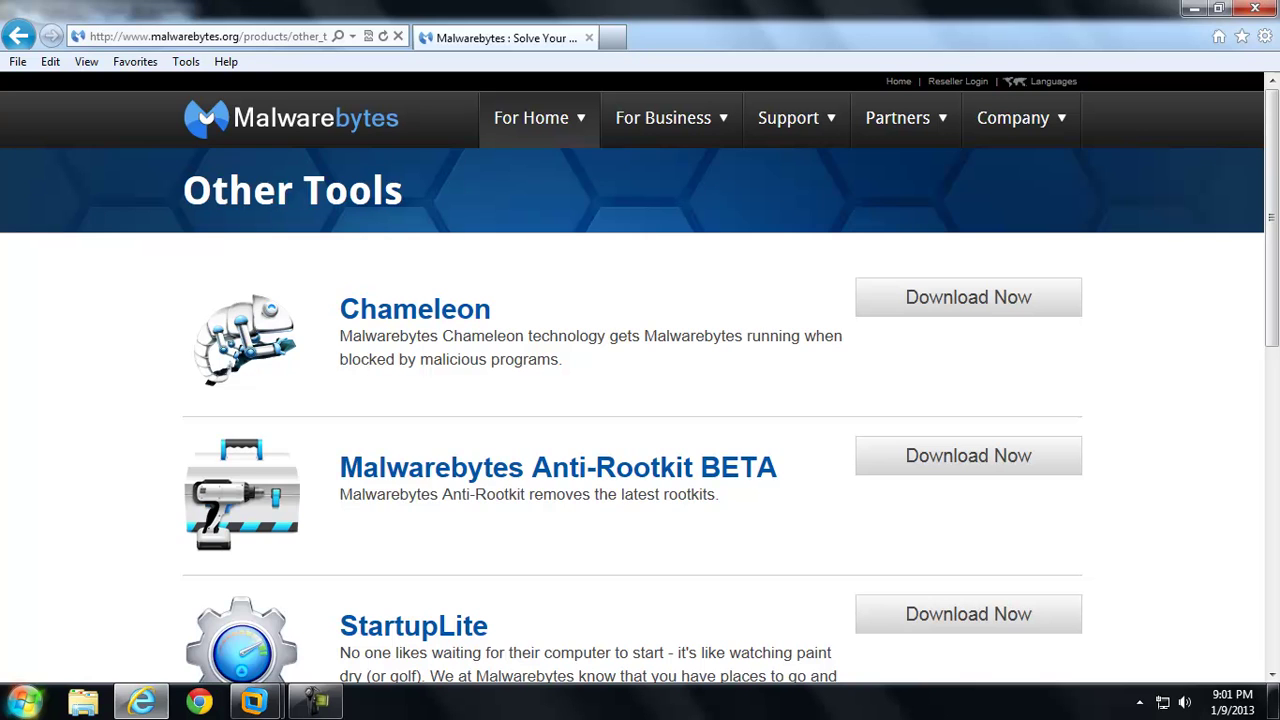
left_click(16, 710)
left_click(285, 457)
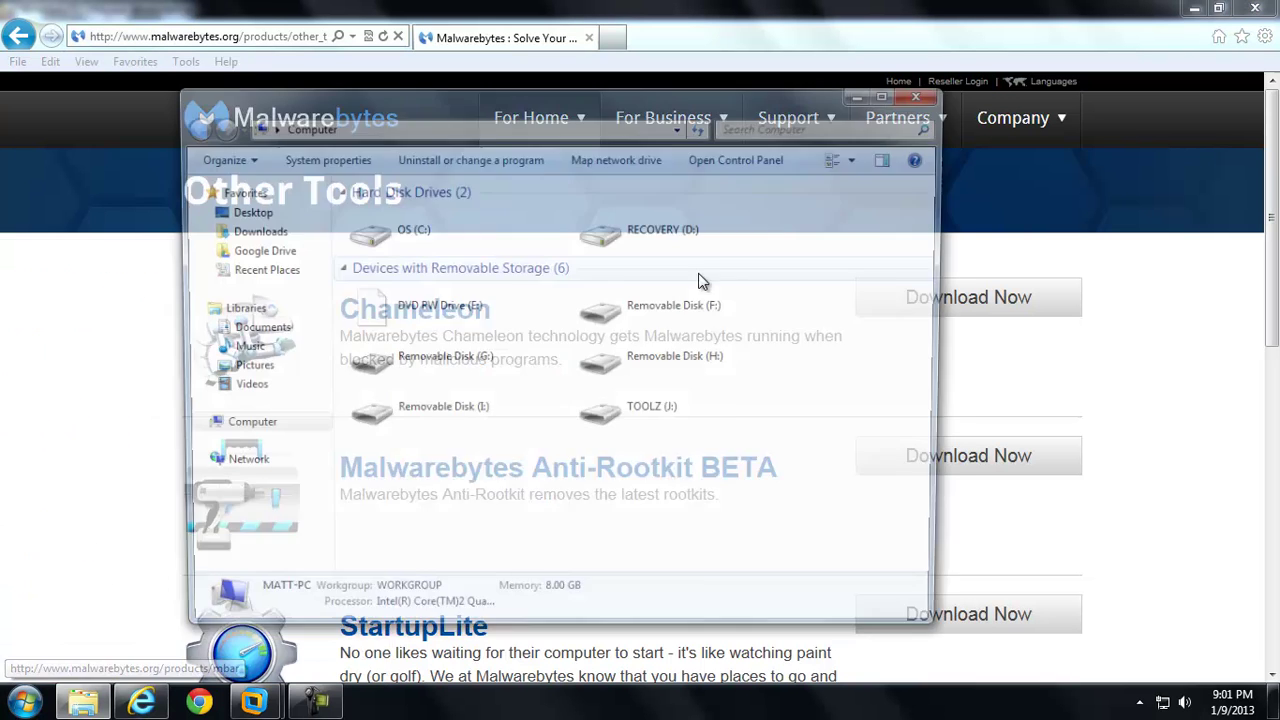
double_click(678, 405)
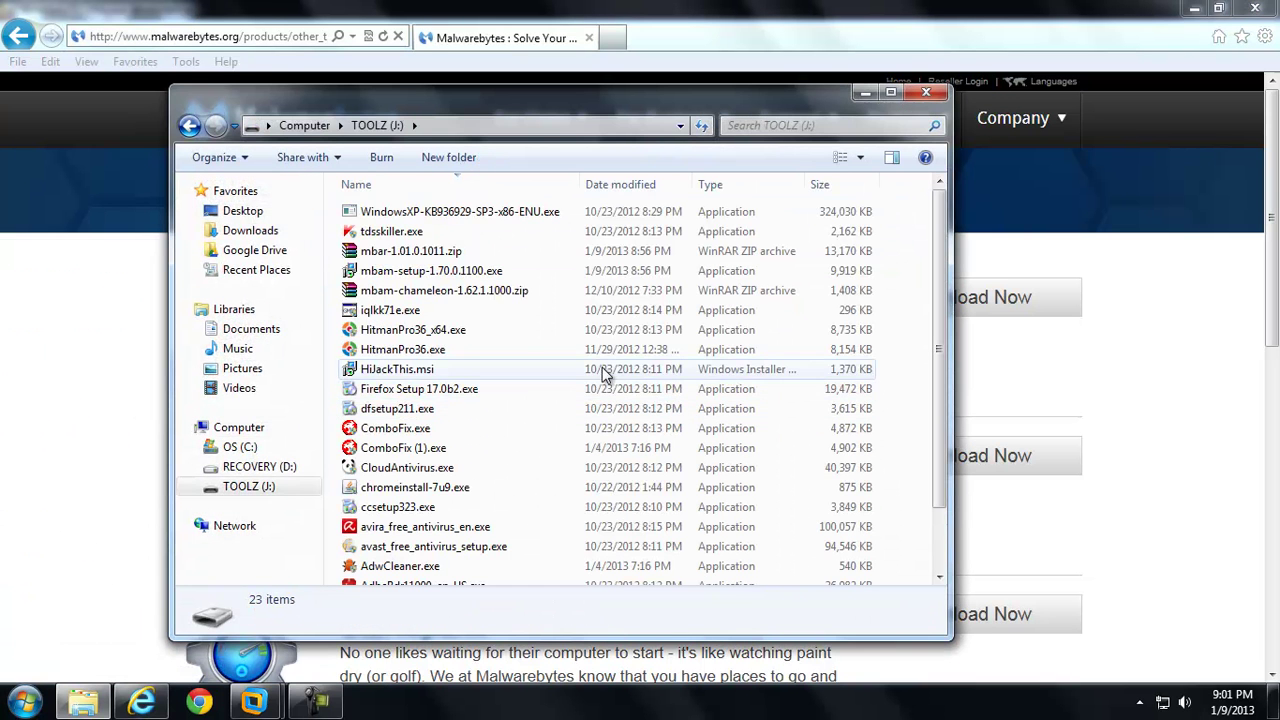
scroll(605, 355, "down", 2)
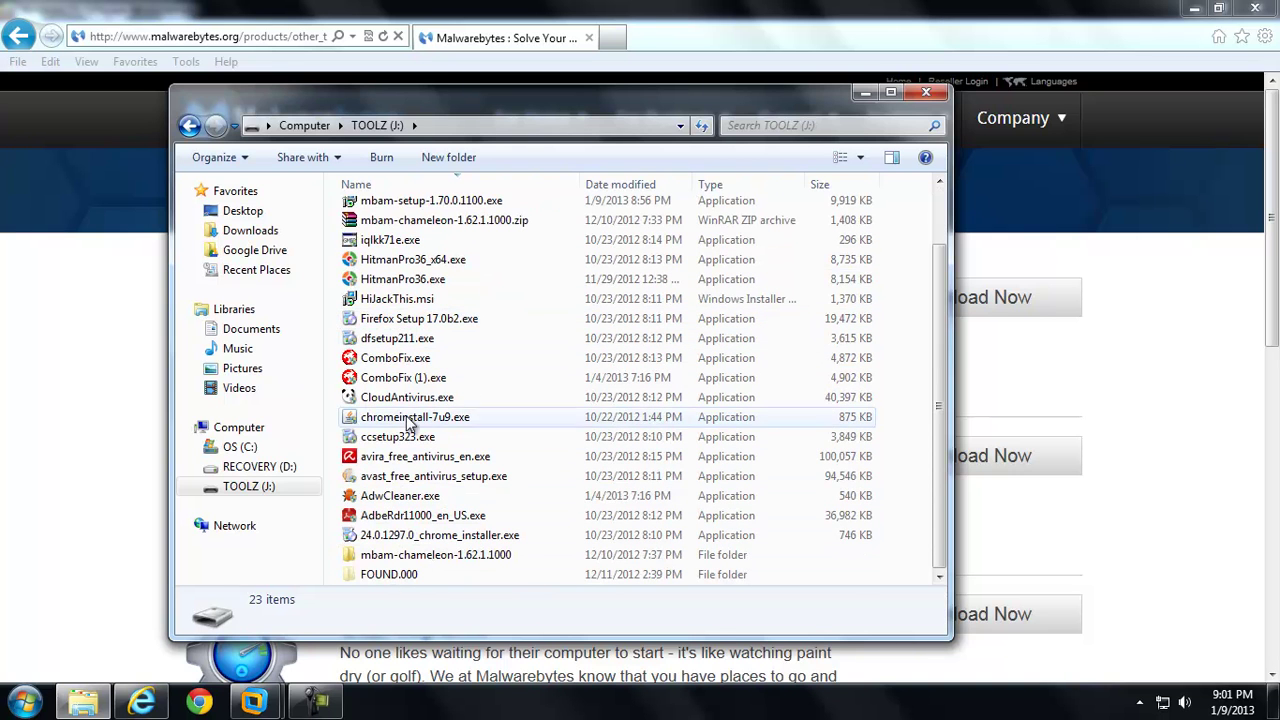
left_click(418, 220)
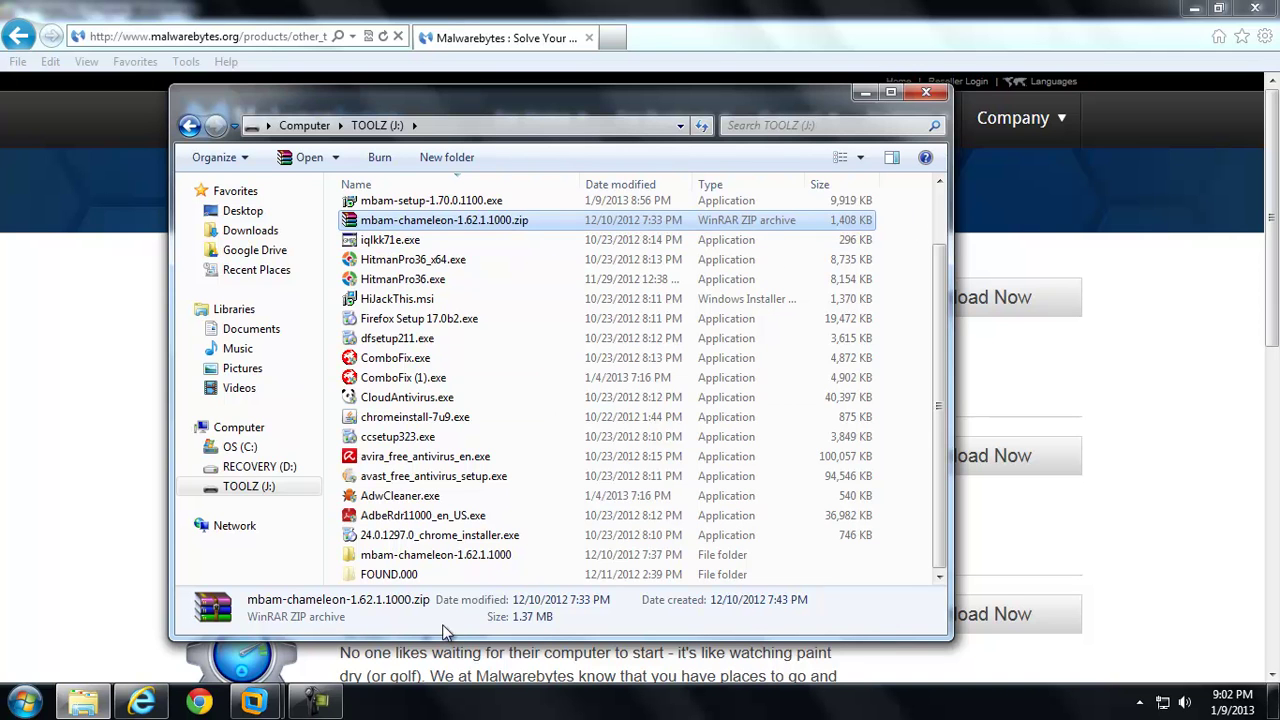
left_click(463, 563)
double_click(463, 563)
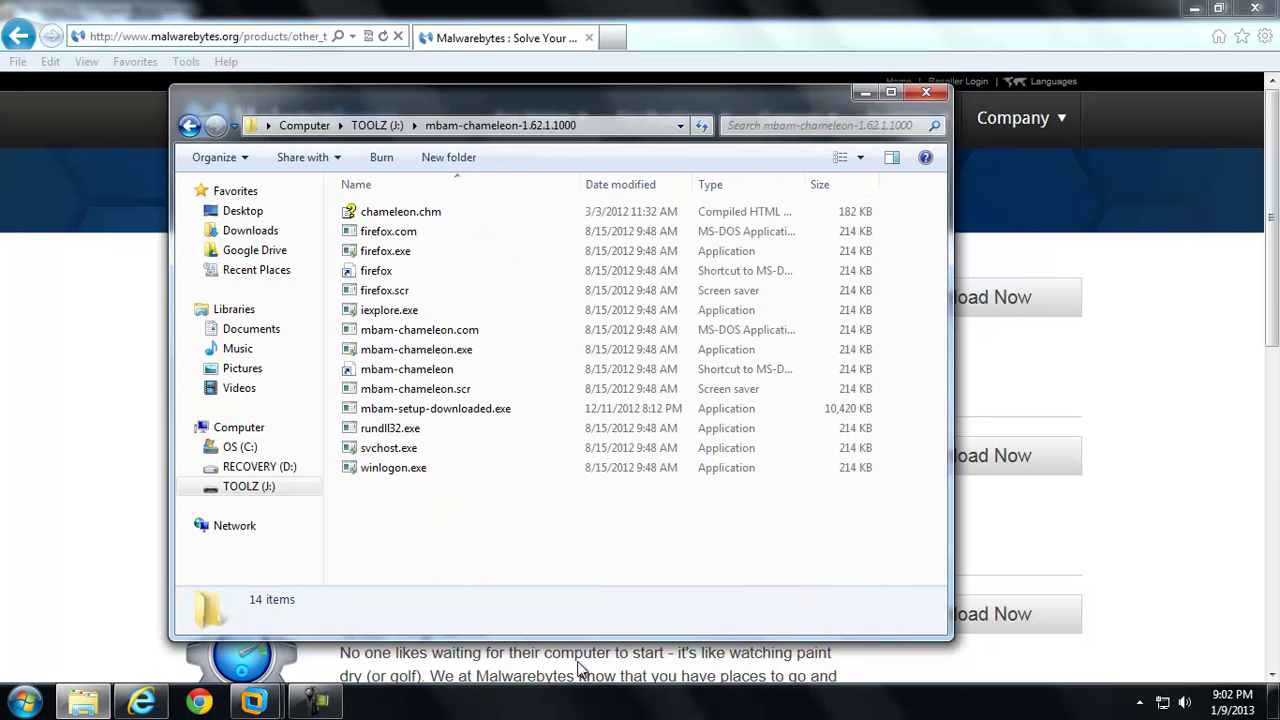
left_click(189, 125)
left_click(865, 92)
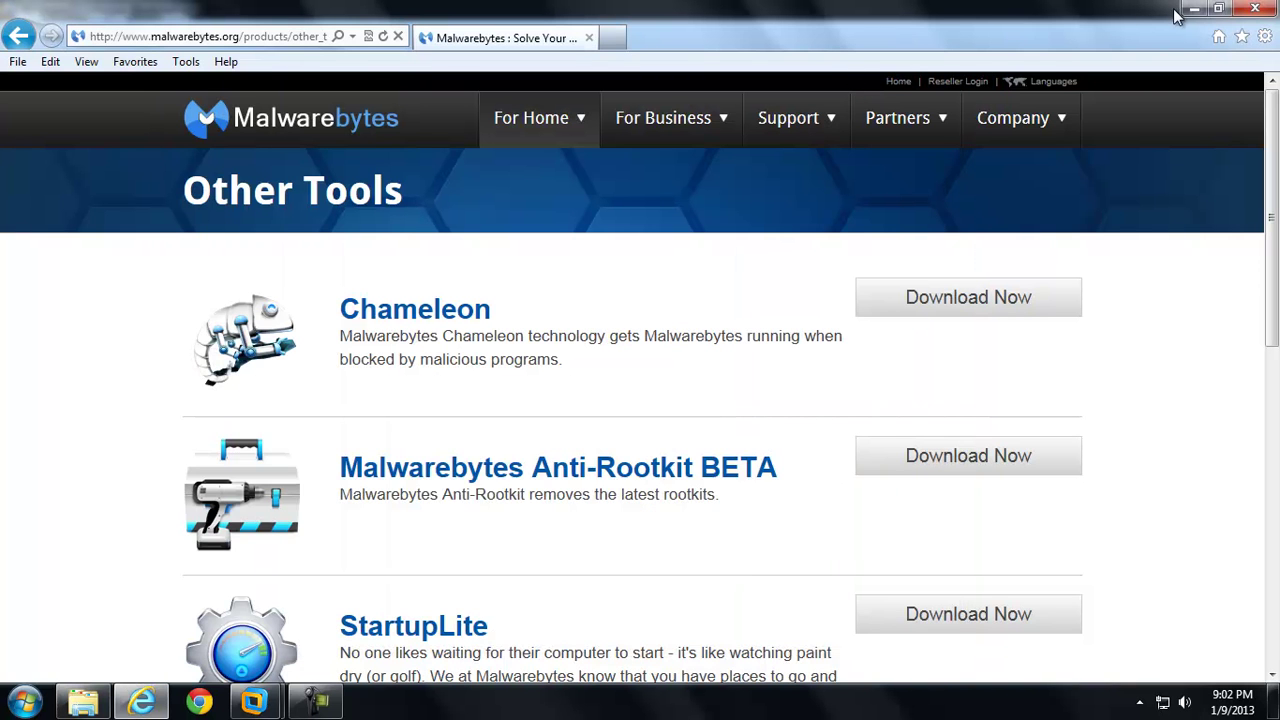
- Bring up the Windows 7 VM from the VMware taskbar preview and dismiss its fake System Security Alert
left_click(250, 705)
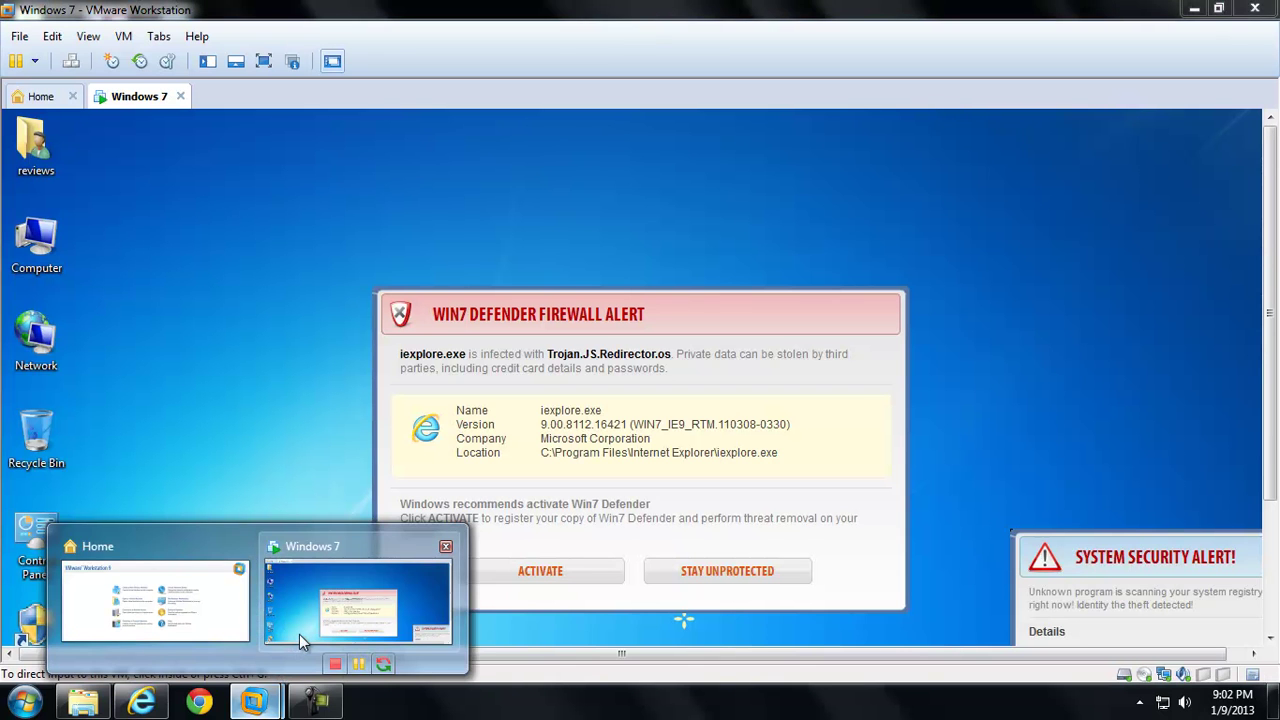
left_click(299, 634)
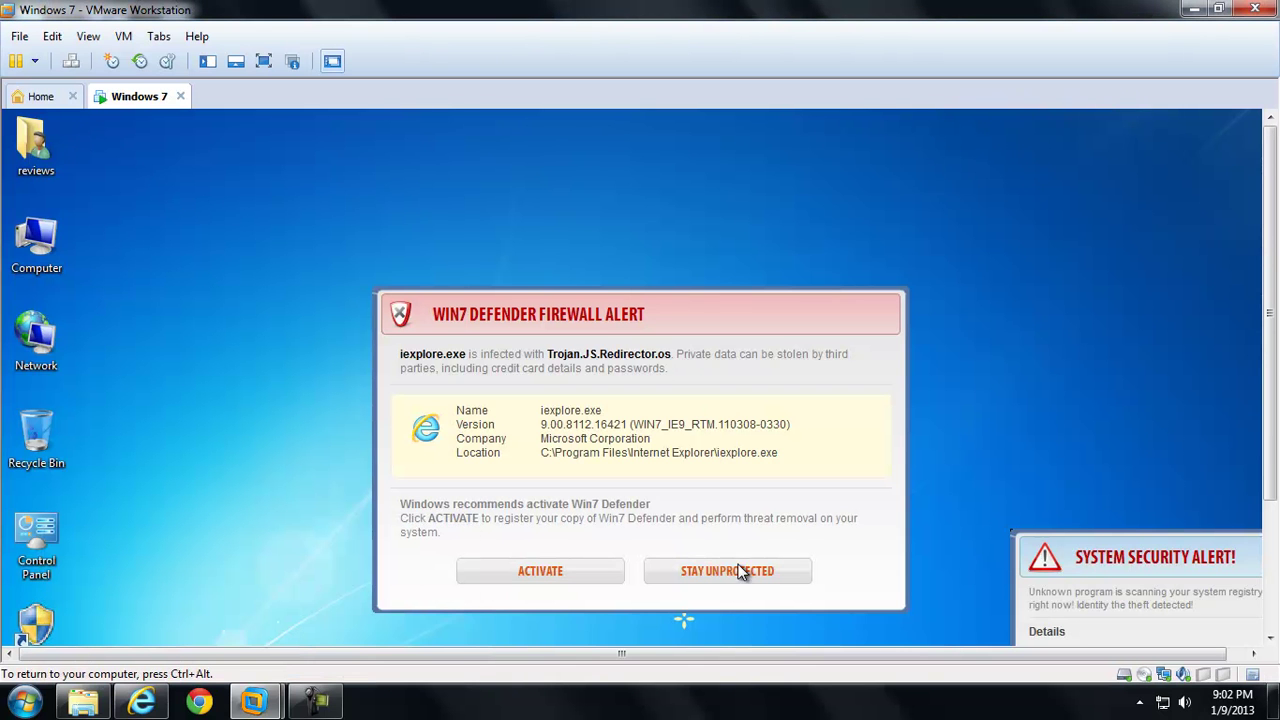
scroll(1268, 358, "down", 4)
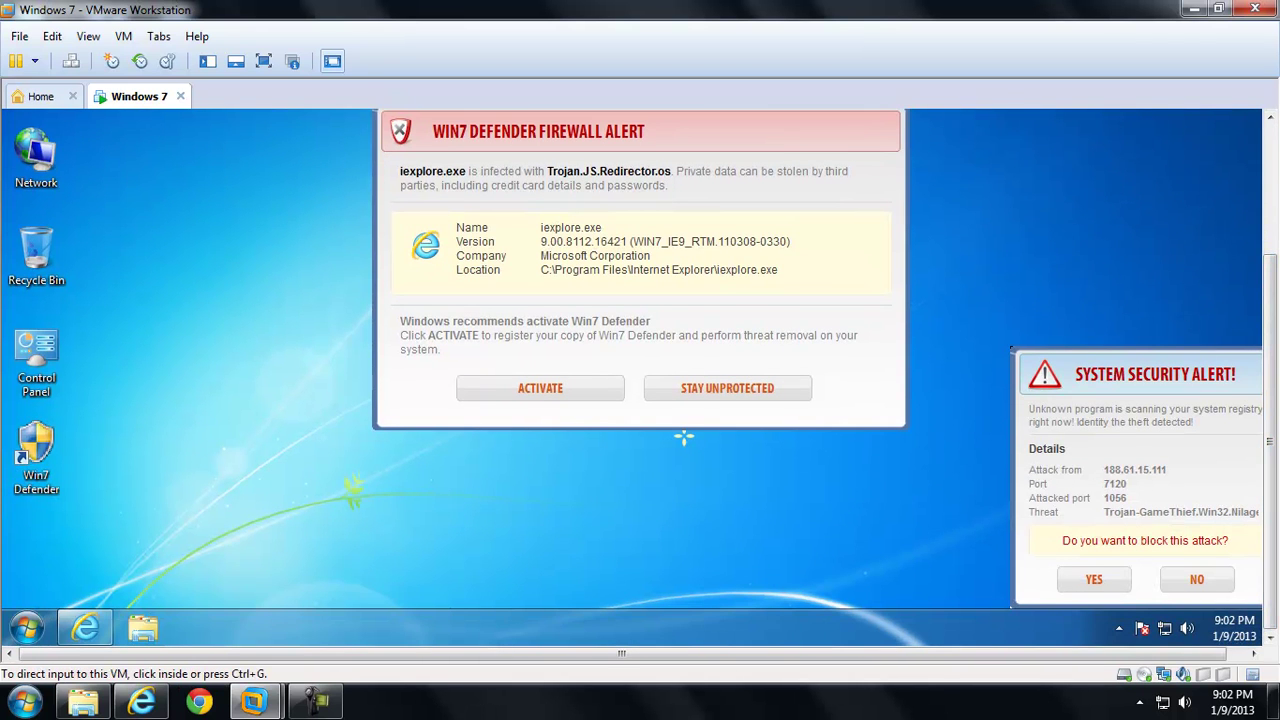
scroll(1250, 240, "up", 2)
scroll(1250, 240, "down", 1)
scroll(1250, 243, "down", 2)
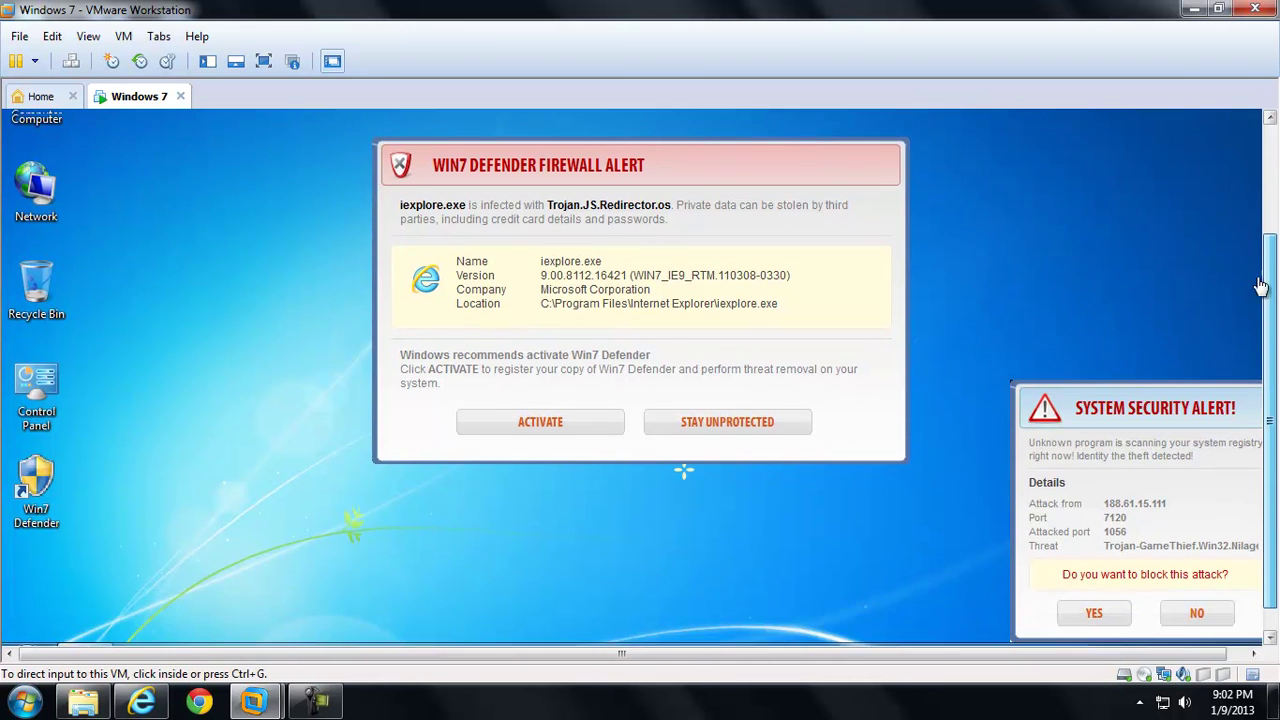
left_click(1188, 590)
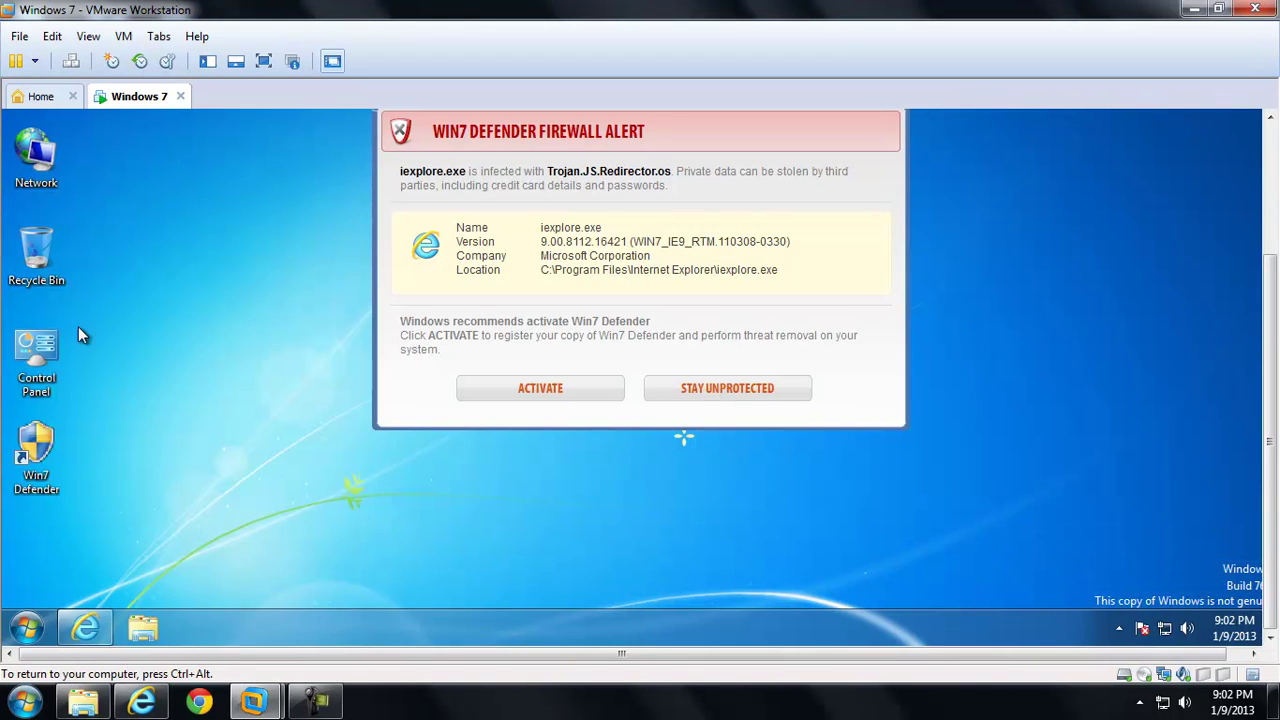
- Show the VM full screen and open the guest's Start menu
left_click(264, 61)
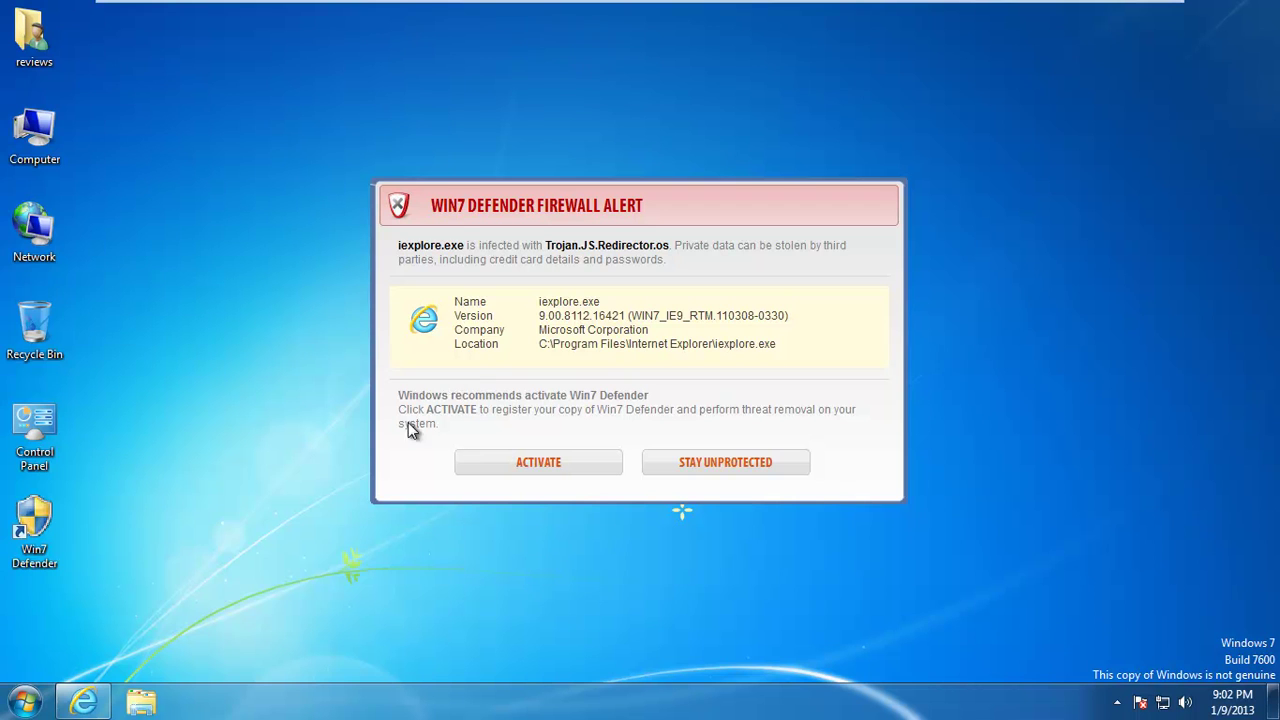
left_click(25, 702)
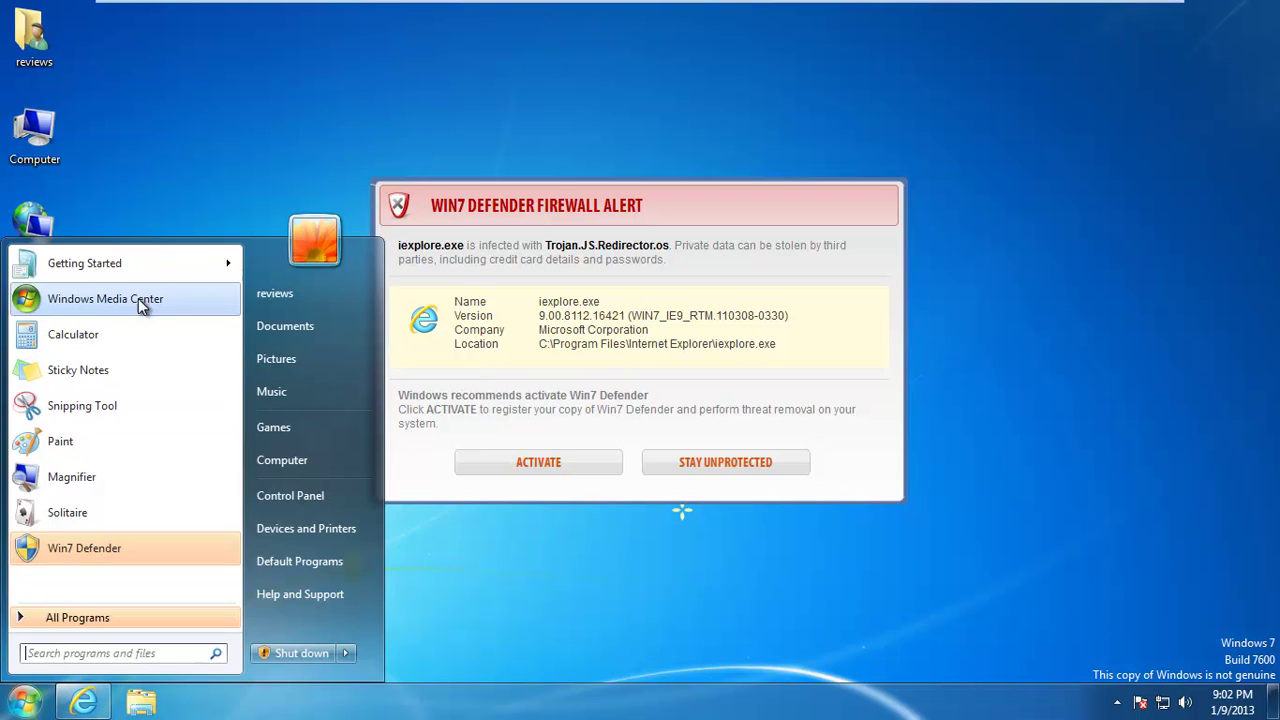
left_click(300, 134)
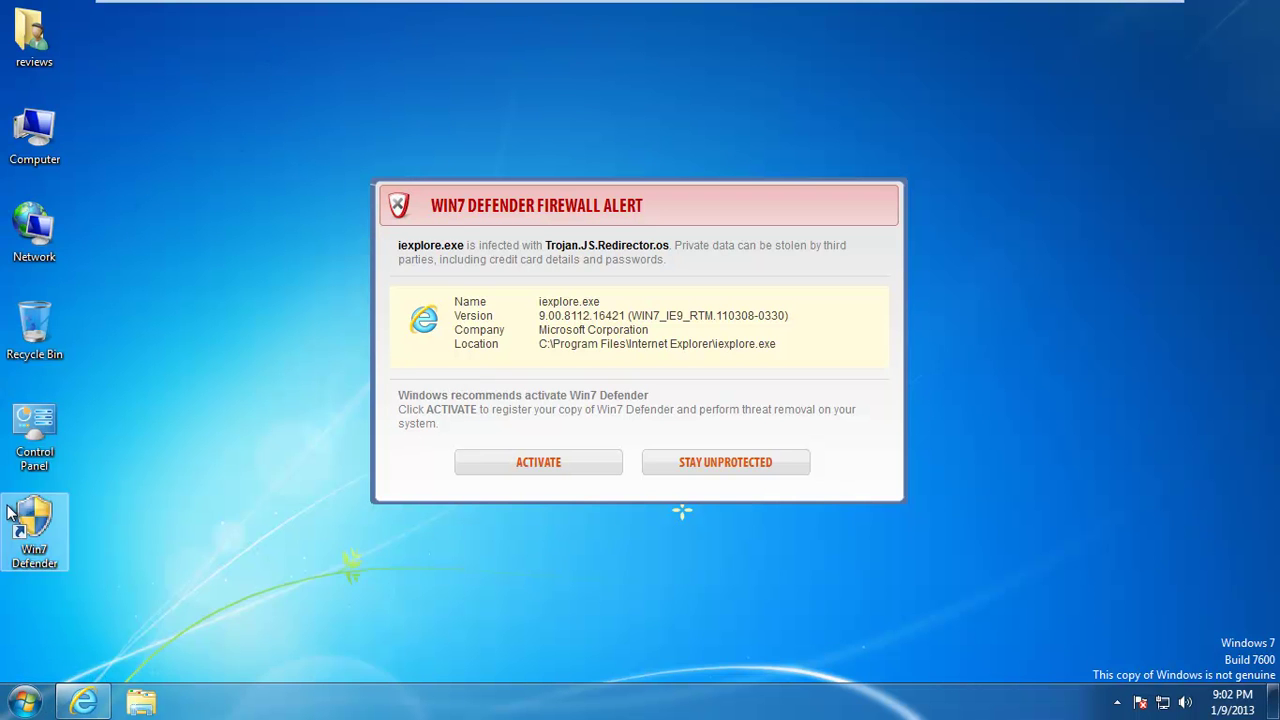
left_click(28, 700)
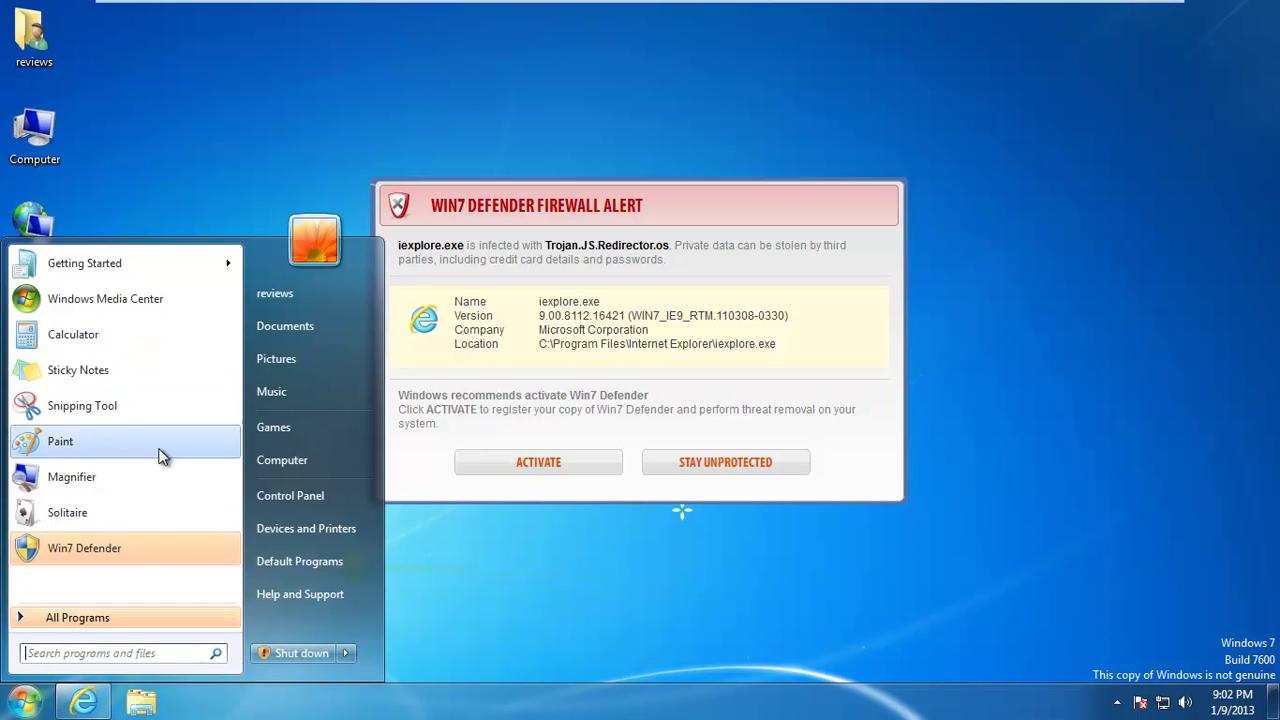
left_click(86, 705)
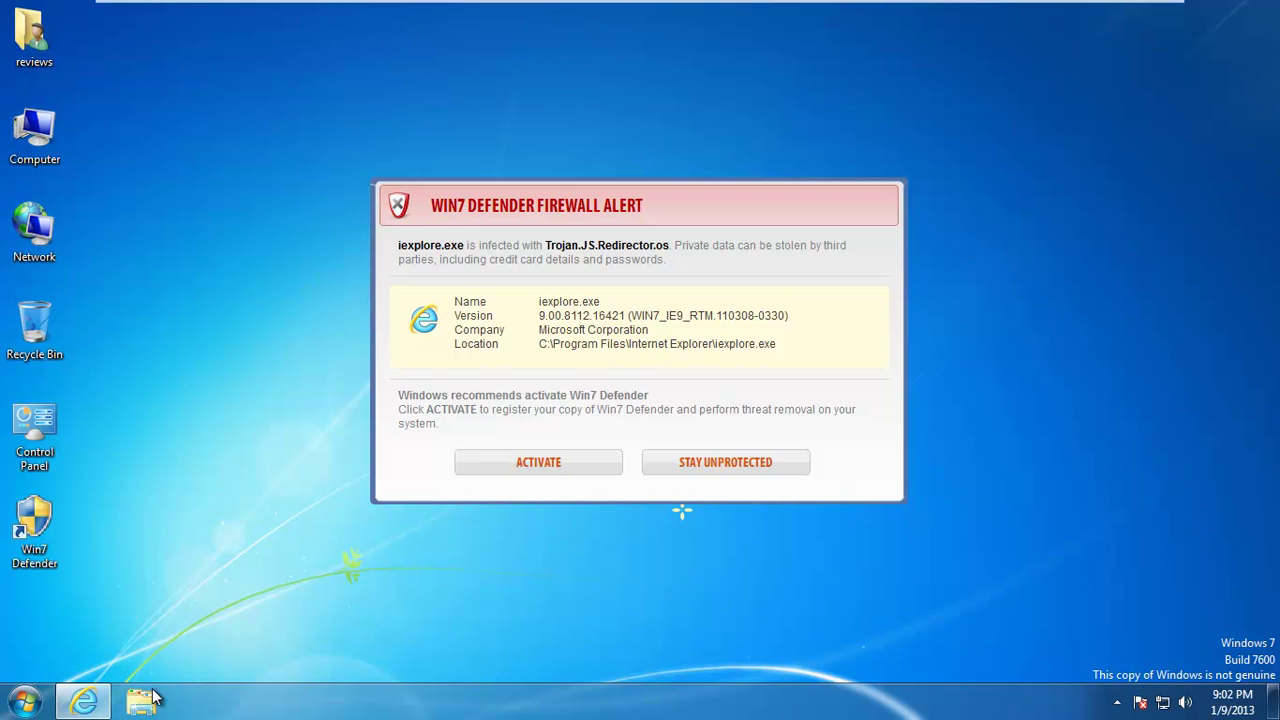
left_click(22, 702)
- Browse All Programs, close the fake firewall alert and launch Internet Explorer in the guest
left_click(80, 612)
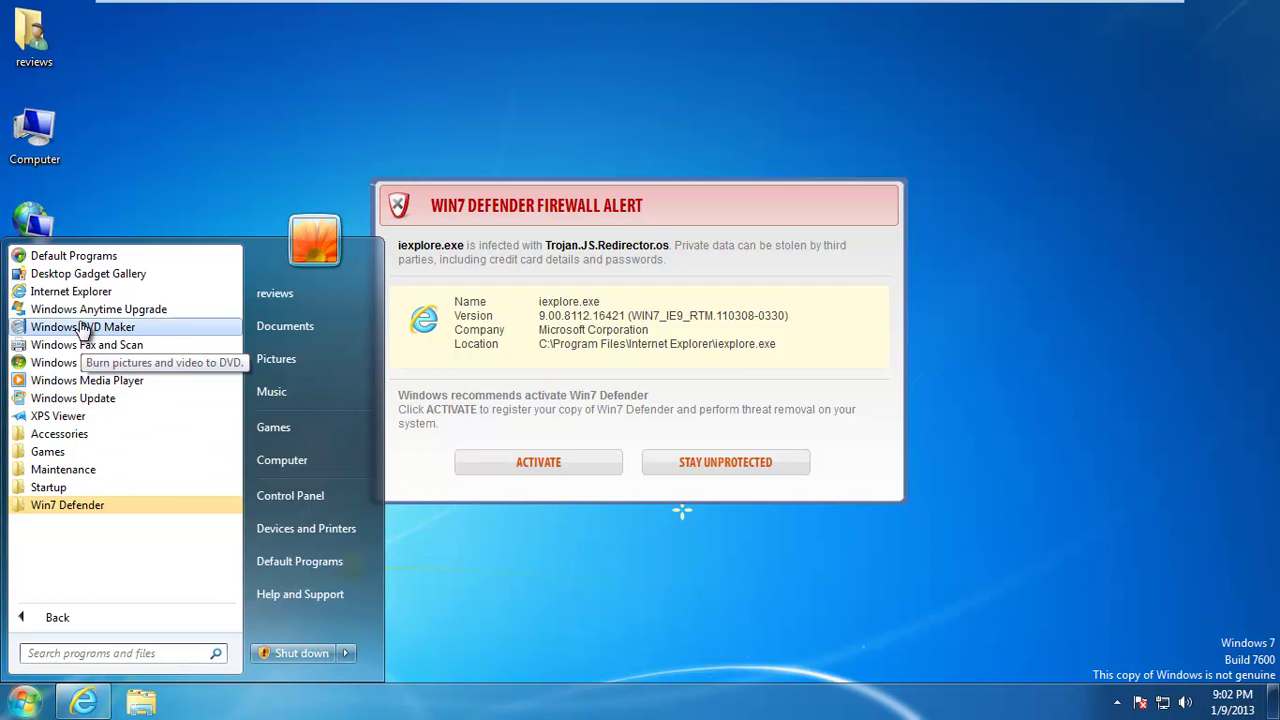
left_click(83, 297)
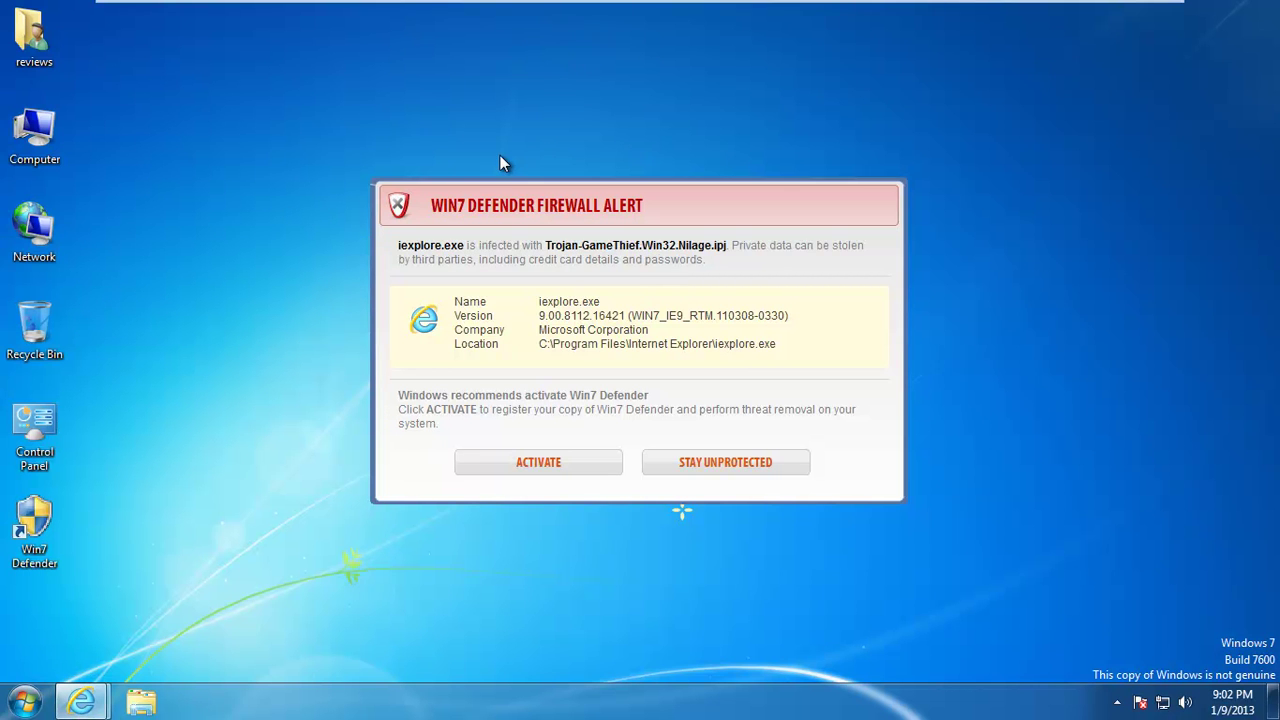
left_click(730, 467)
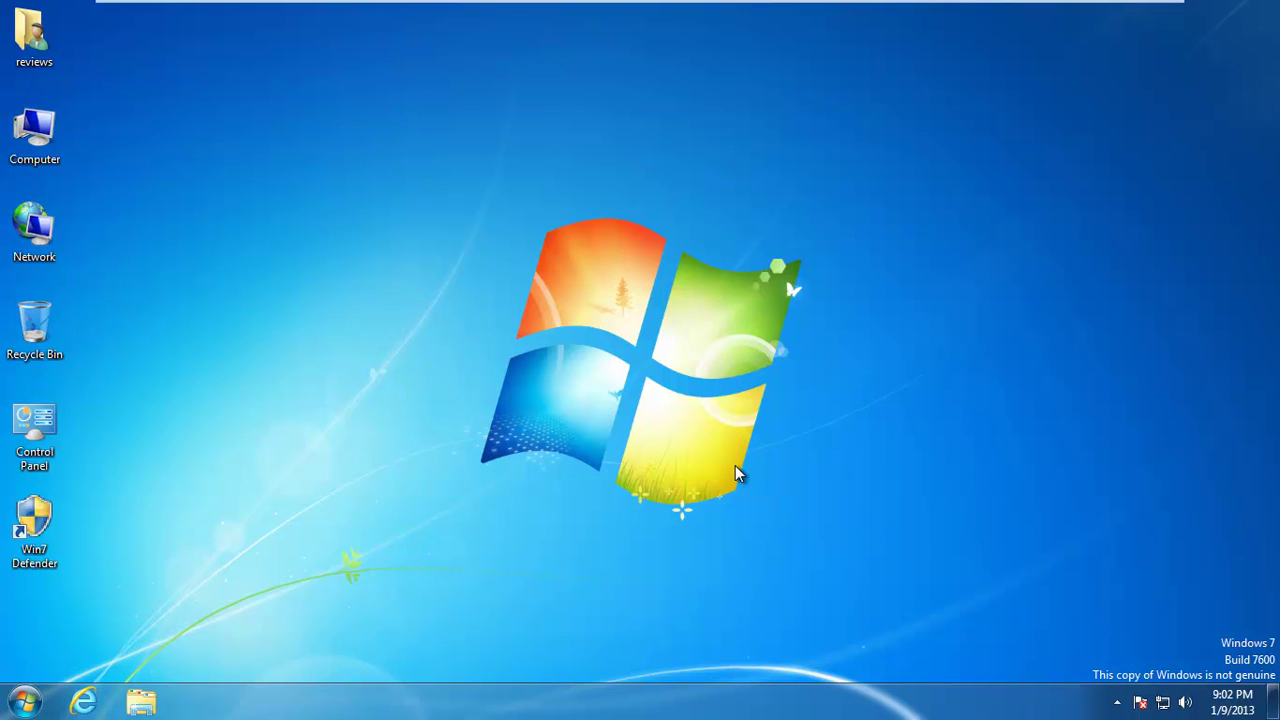
left_click(86, 713)
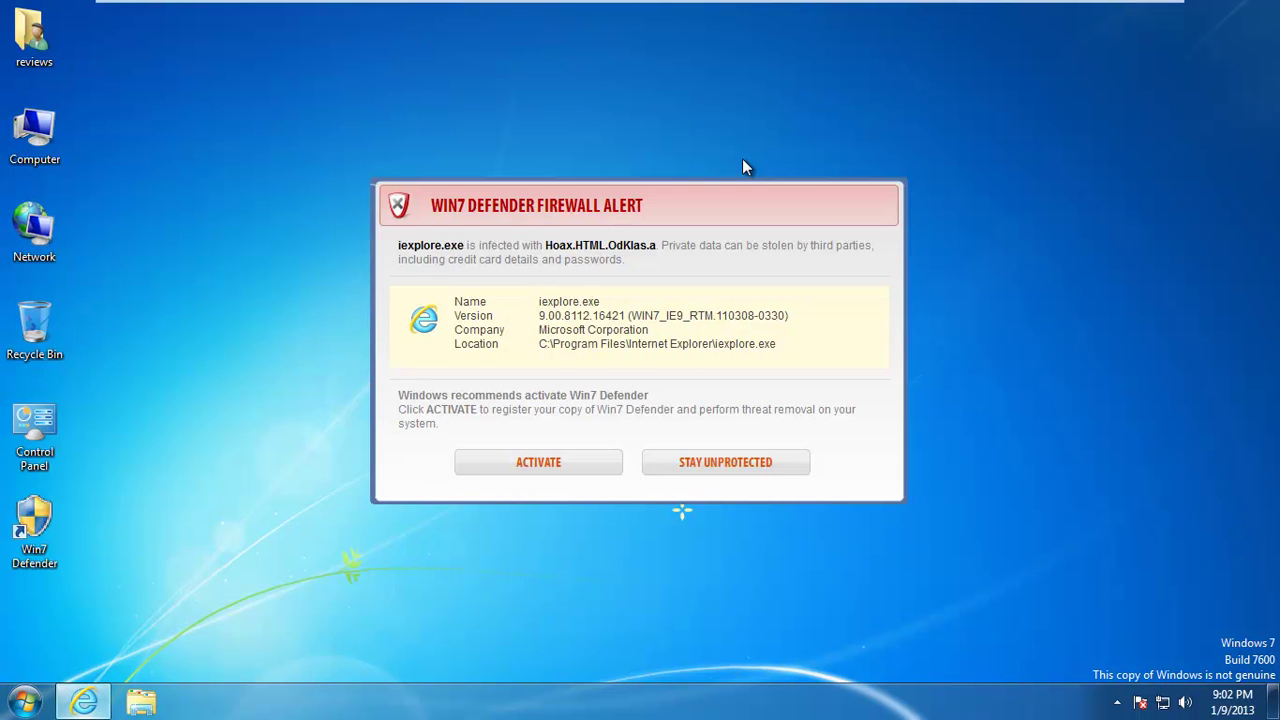
- Close the Win7 Defender activation offer and window, then exit VMware full screen
left_click(525, 455)
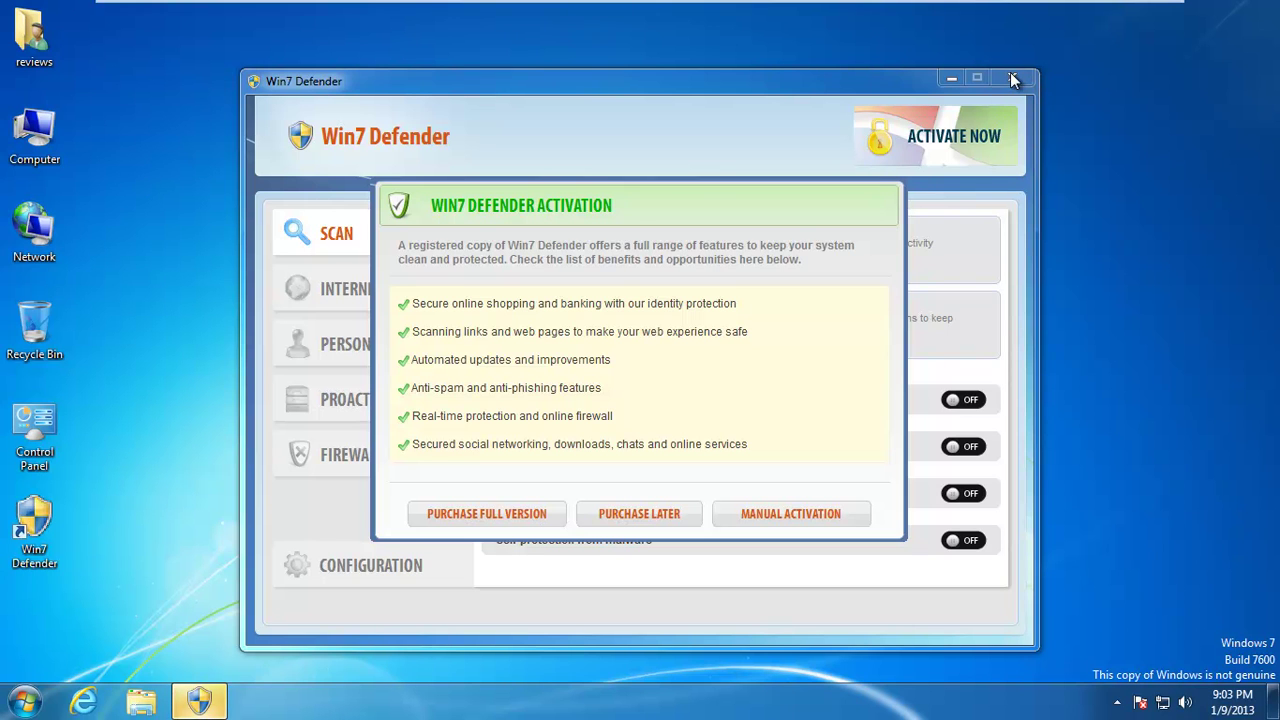
left_click(650, 521)
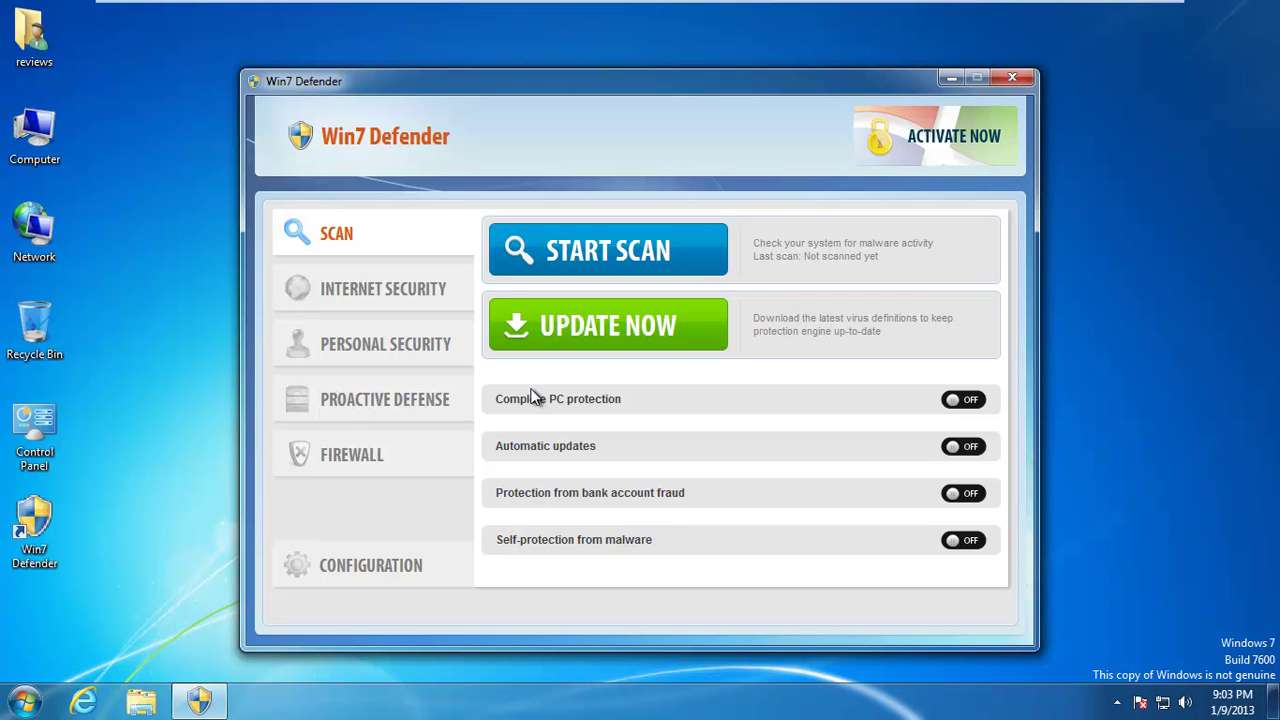
left_click(1013, 76)
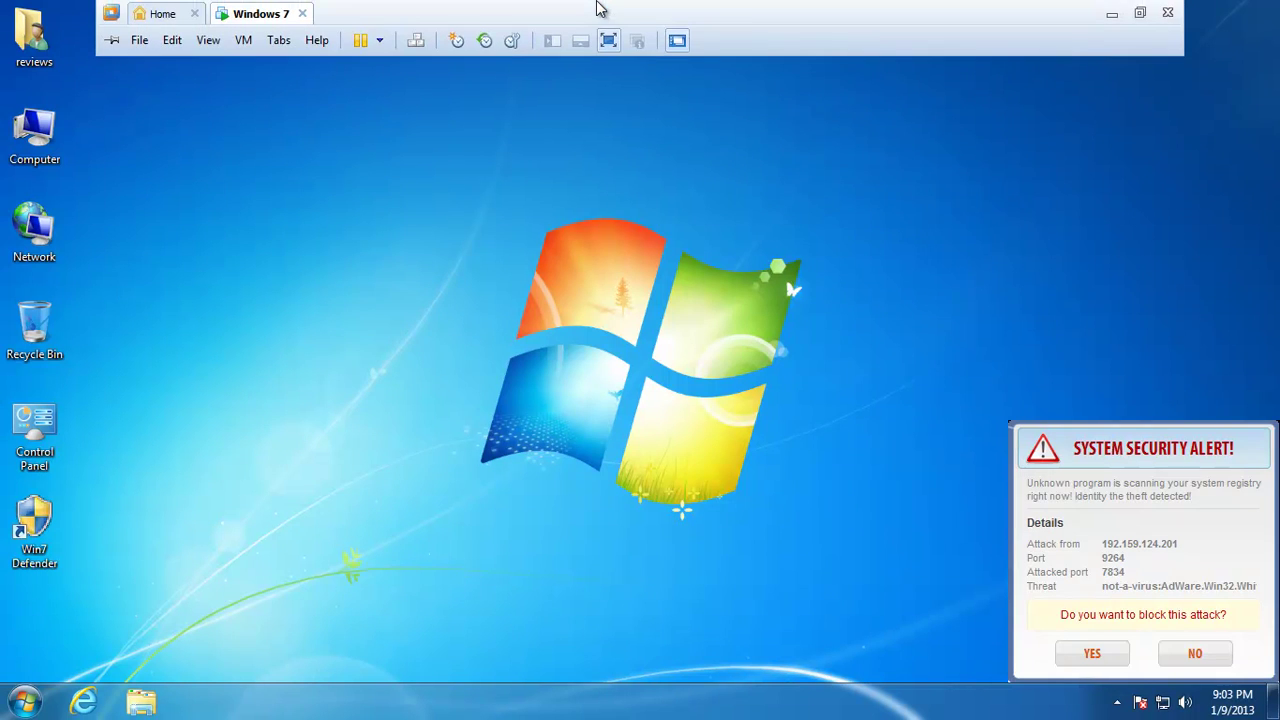
mouse_move(640, 2)
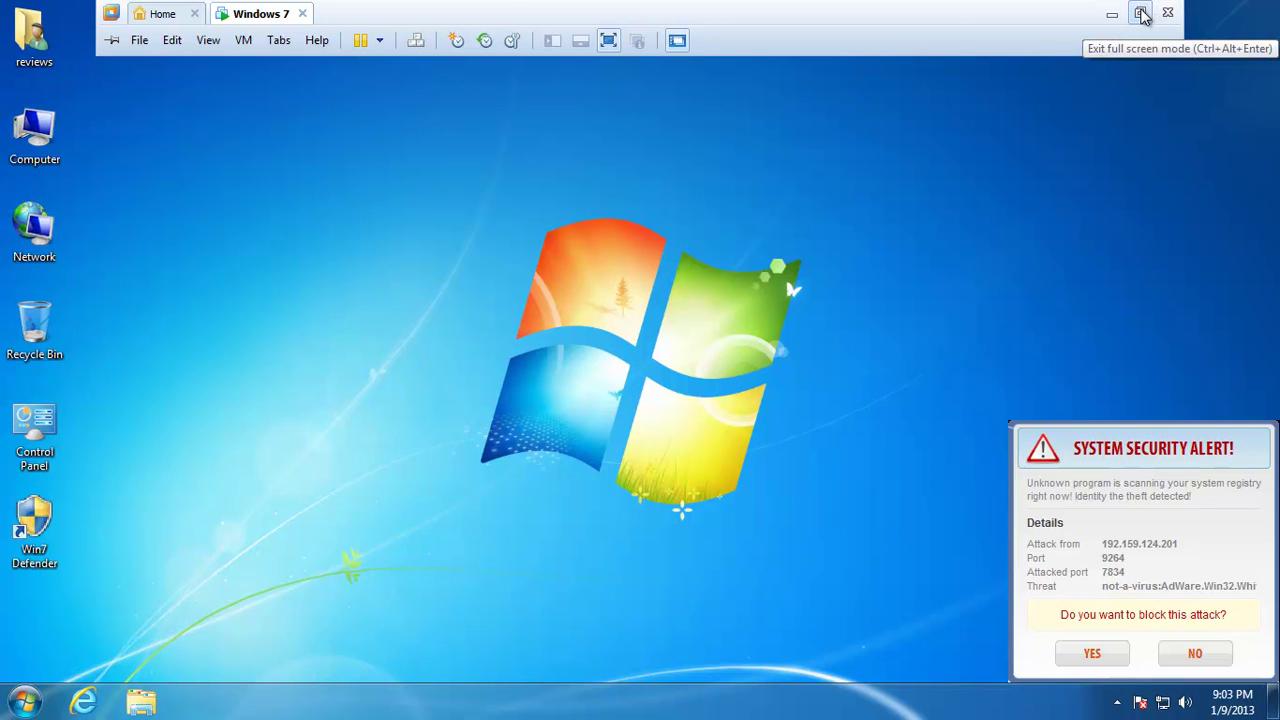
left_click(1143, 16)
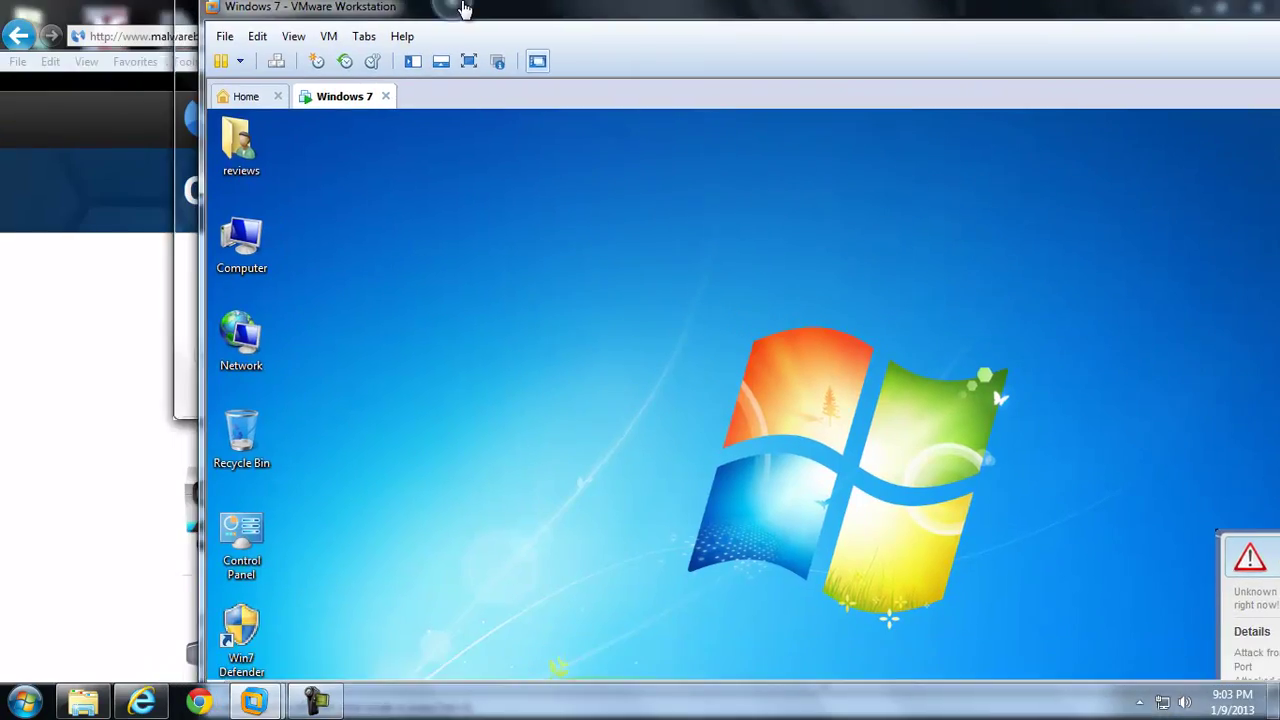
- Minimize the Malwarebytes page and place the VM window over the TOOLZ Explorer listing
left_click_drag(313, 18, 1068, 75)
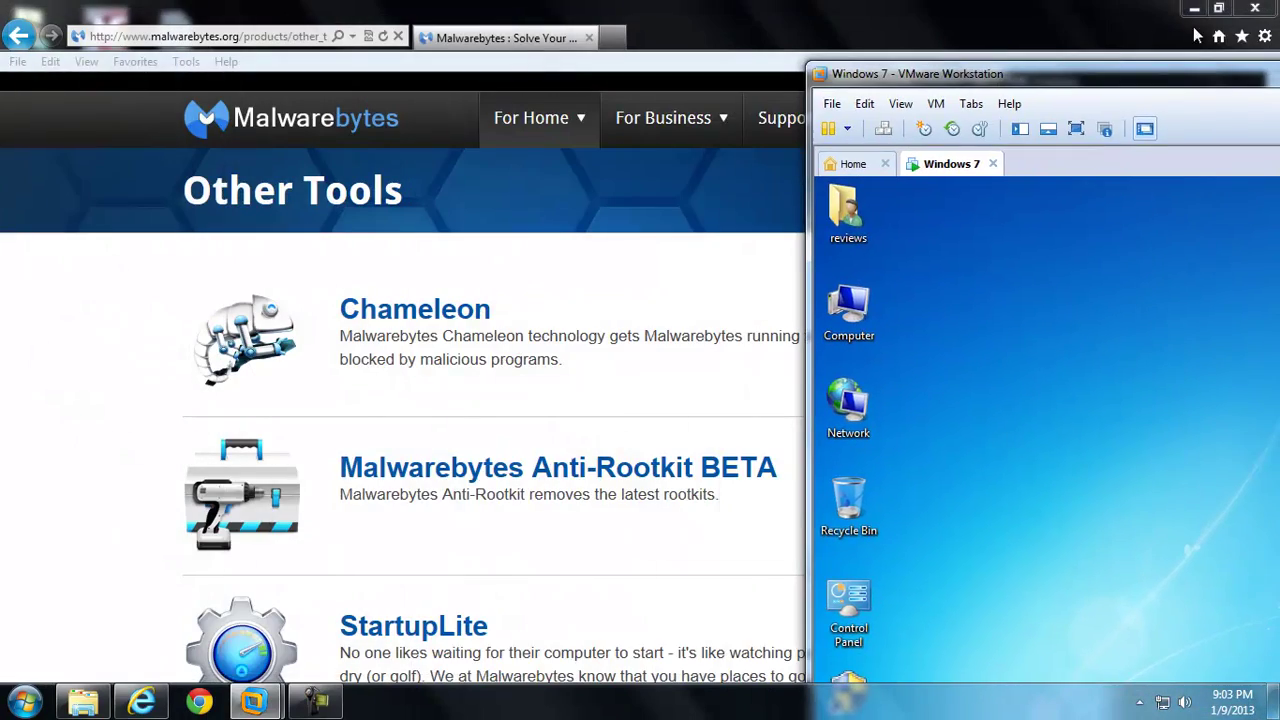
left_click(1194, 8)
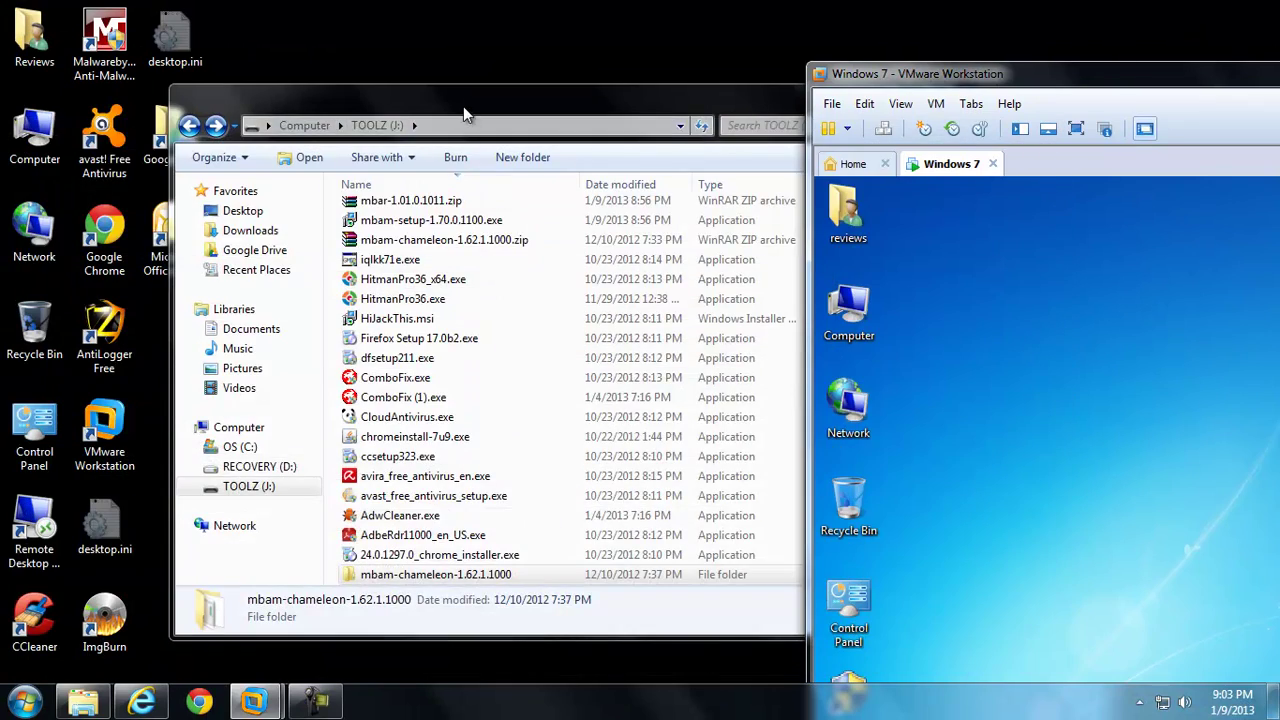
left_click_drag(463, 106, 275, 47)
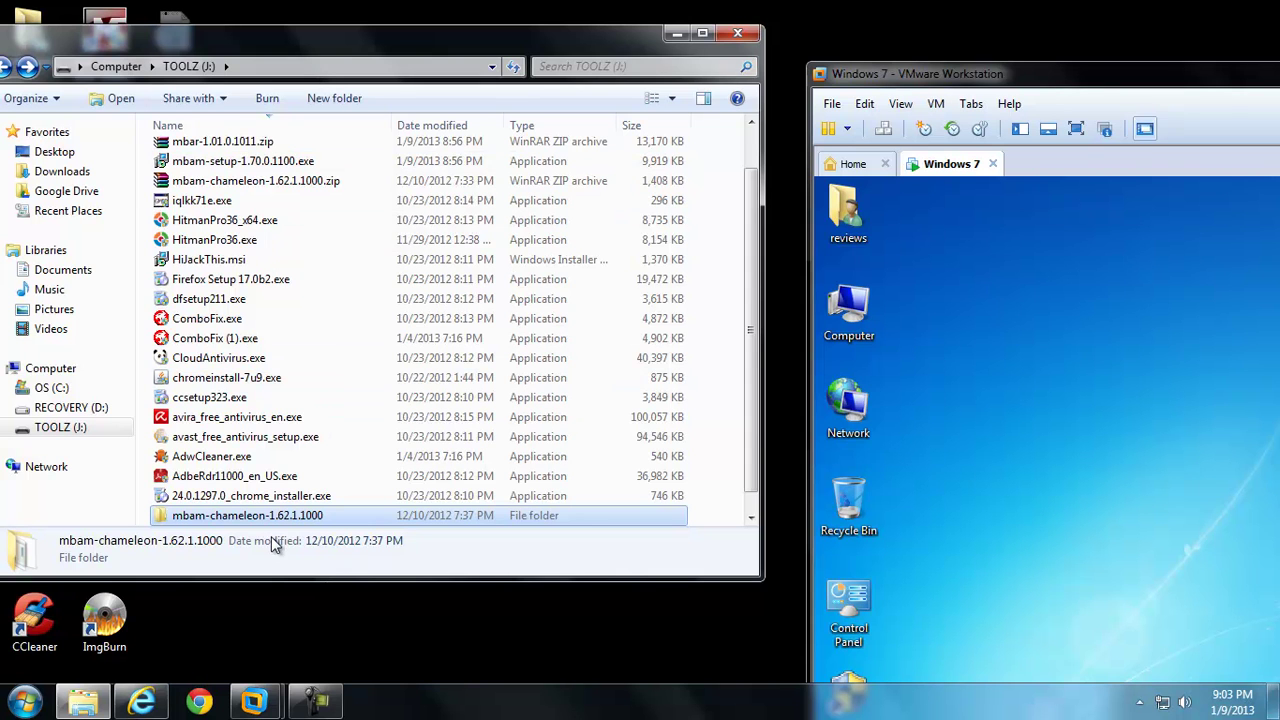
mouse_move(268, 498)
left_mouse_down()
mouse_move(255, 477)
mouse_move(262, 495)
left_mouse_up()
left_click_drag(907, 70, 196, 48)
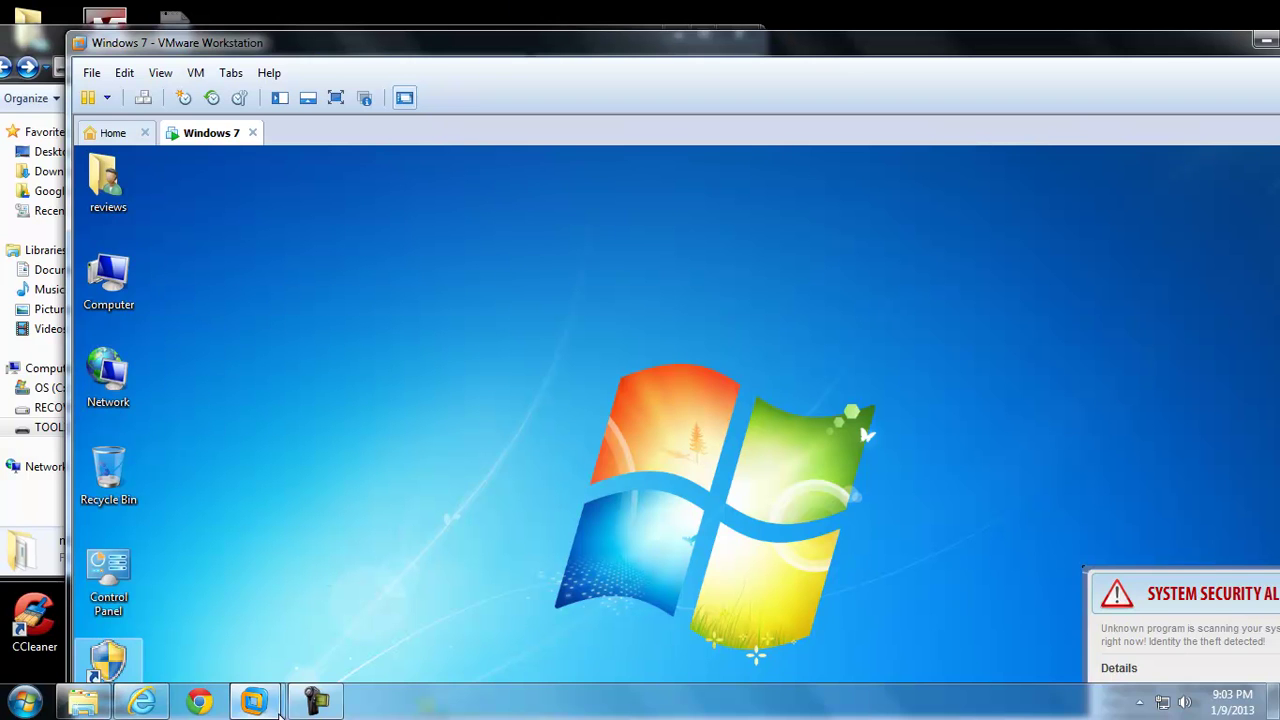
- Make the guest full screen and open its TOOLZ (E:) drive with 22 items
left_click(312, 703)
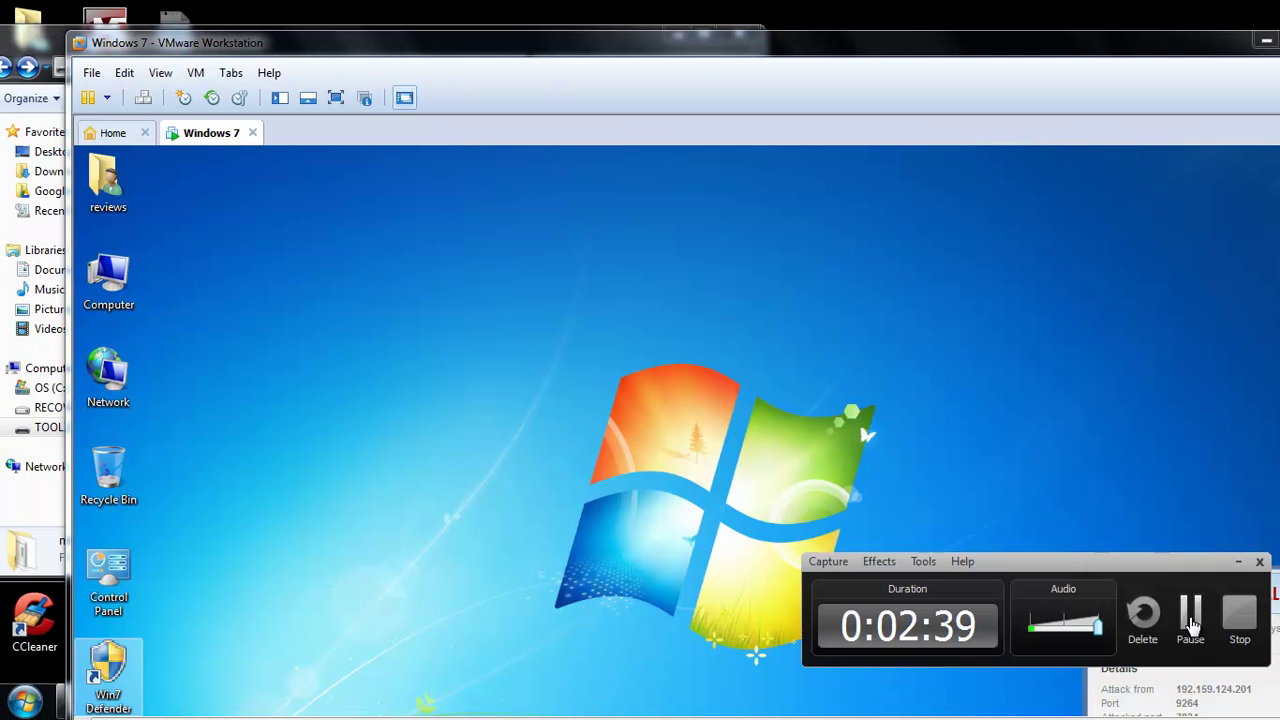
left_click(1186, 625)
left_click(264, 61)
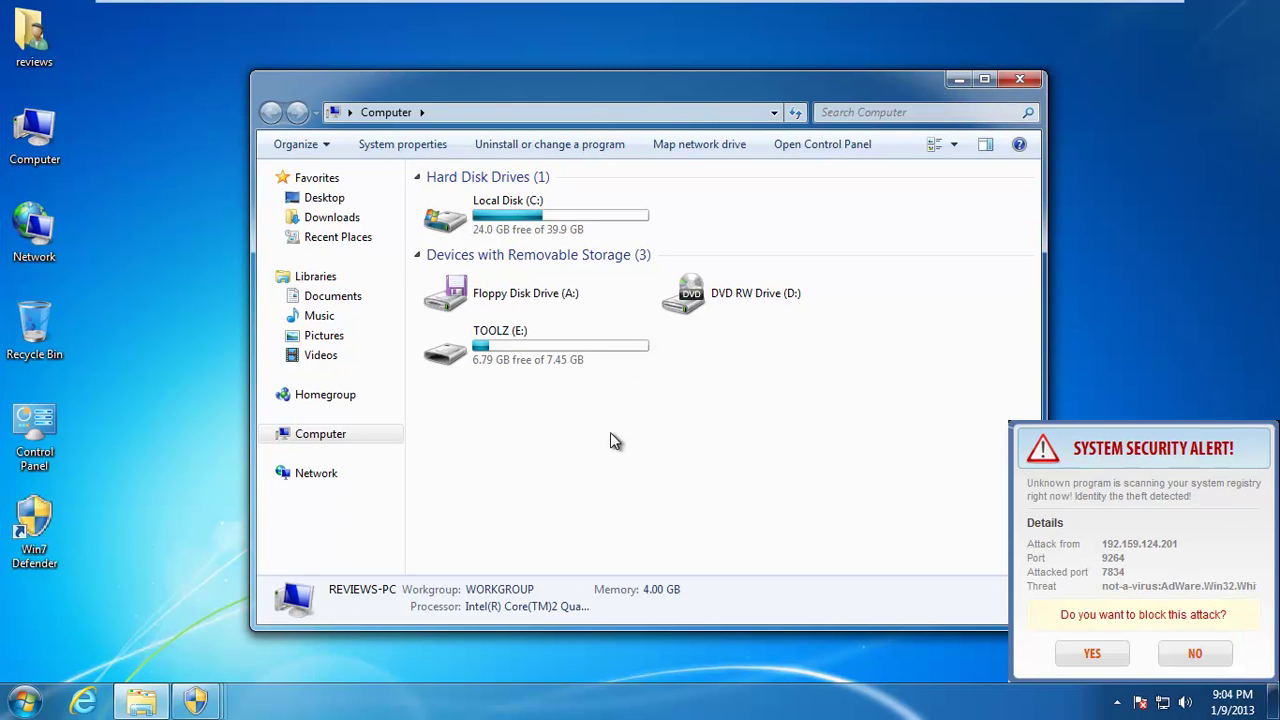
double_click(513, 362)
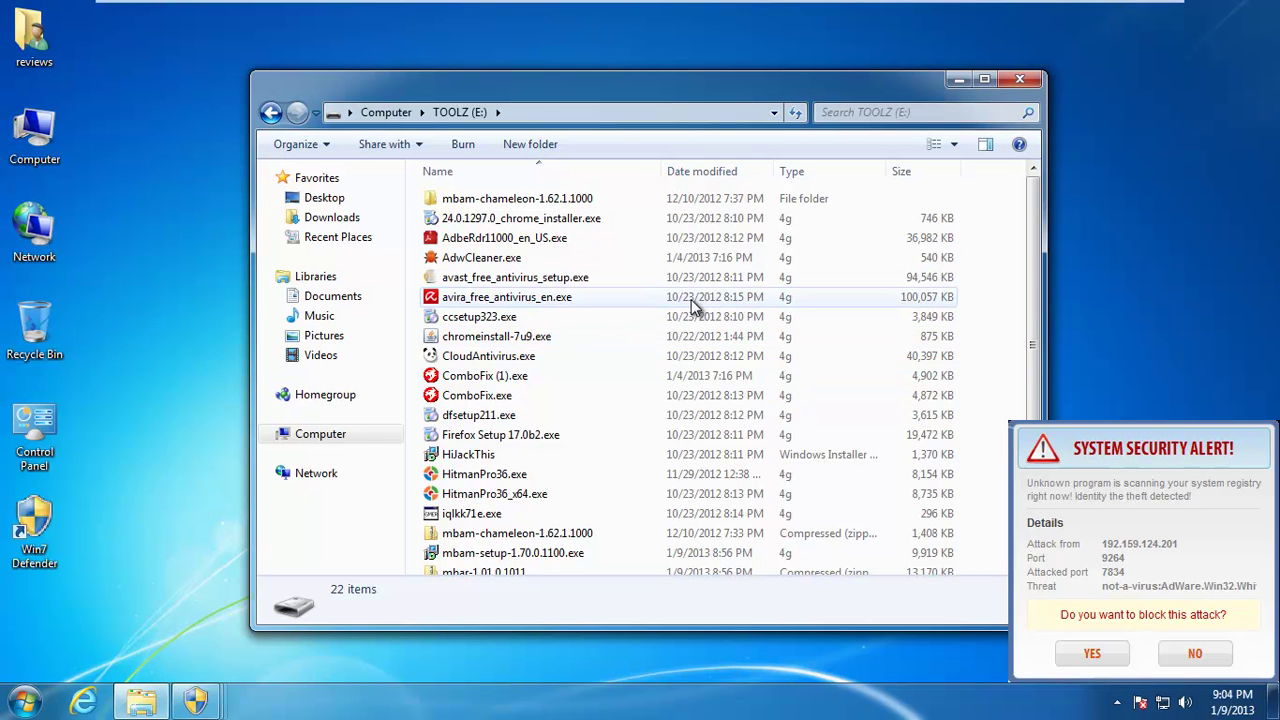
scroll(600, 320, "down", 1)
scroll(605, 322, "up", 1)
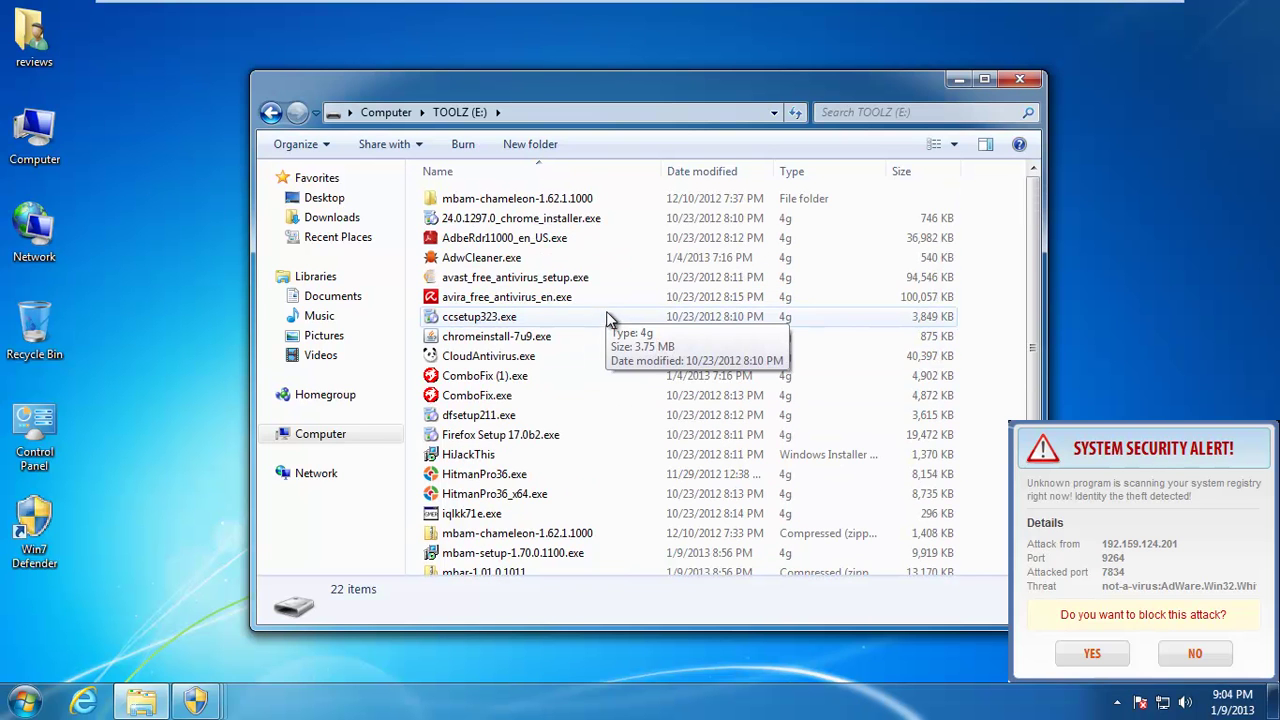
scroll(607, 316, "down", 1)
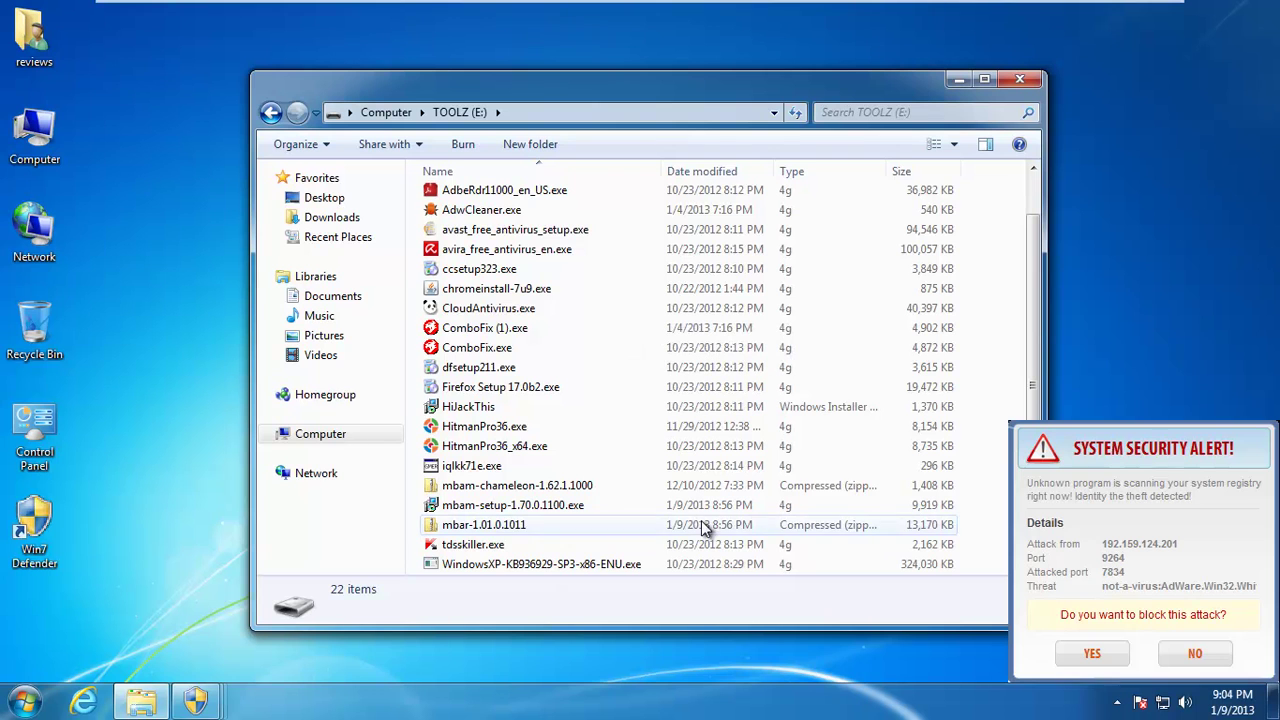
- Try mbam-setup-1.70.0.1100.exe, close Win7 Defender's blocking alert, and select the mbam-chameleon-1.62.1.1000 folder
double_click(474, 510)
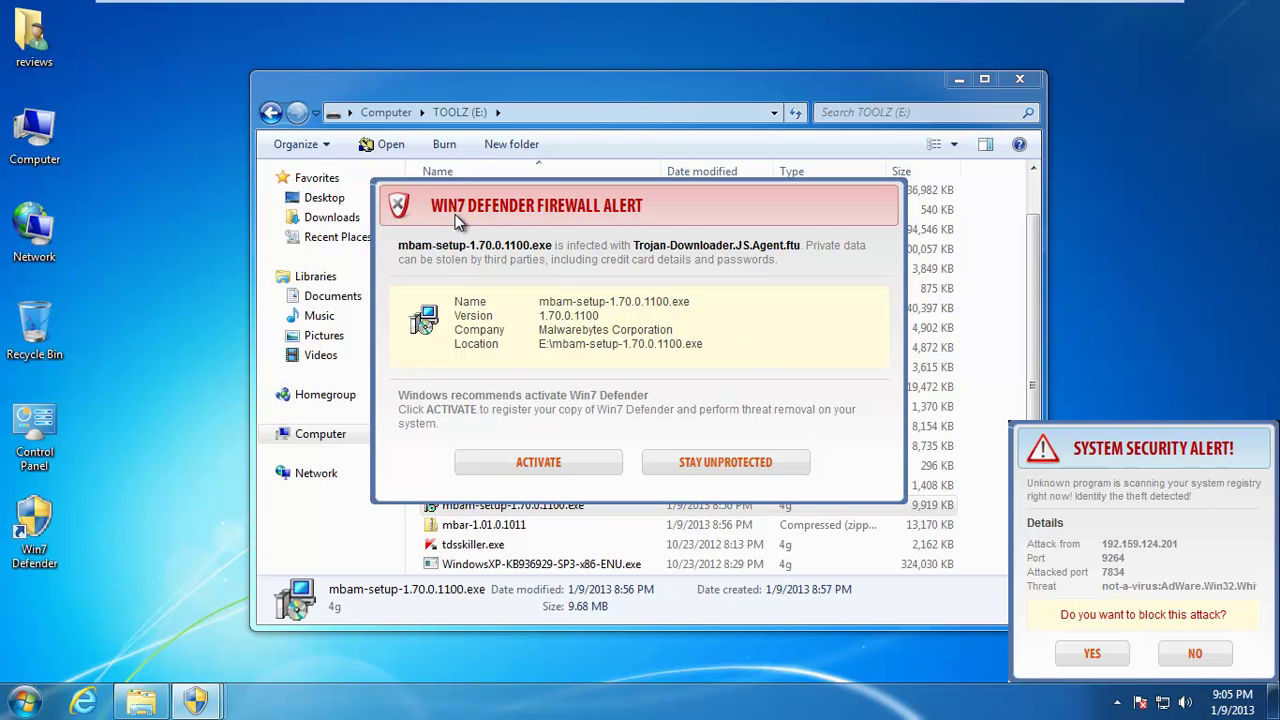
left_click(715, 466)
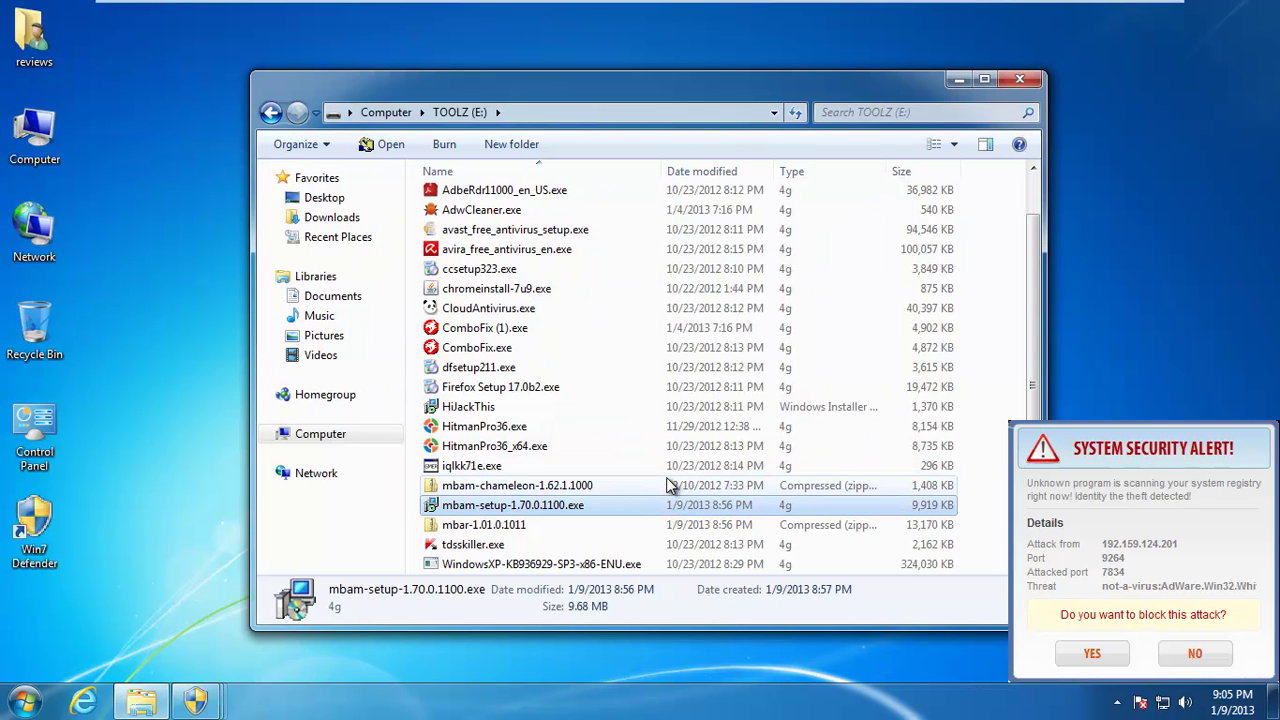
scroll(640, 466, "up", 1)
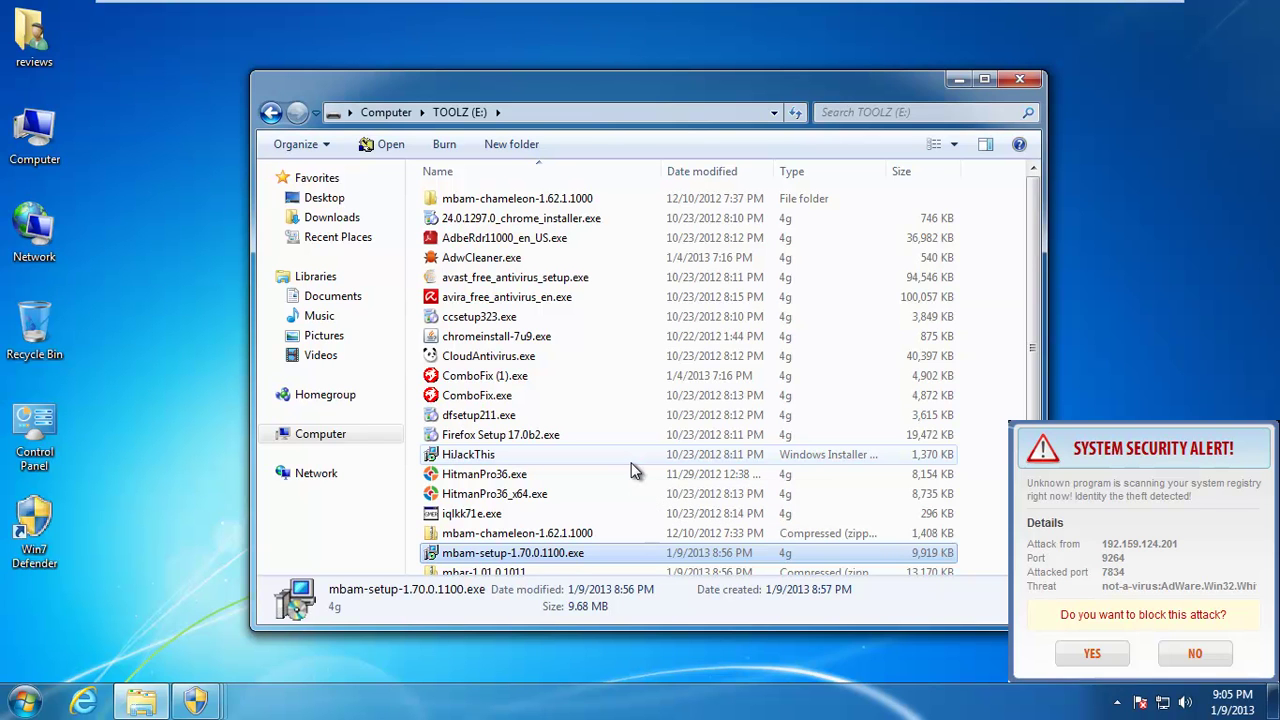
scroll(625, 458, "down", 1)
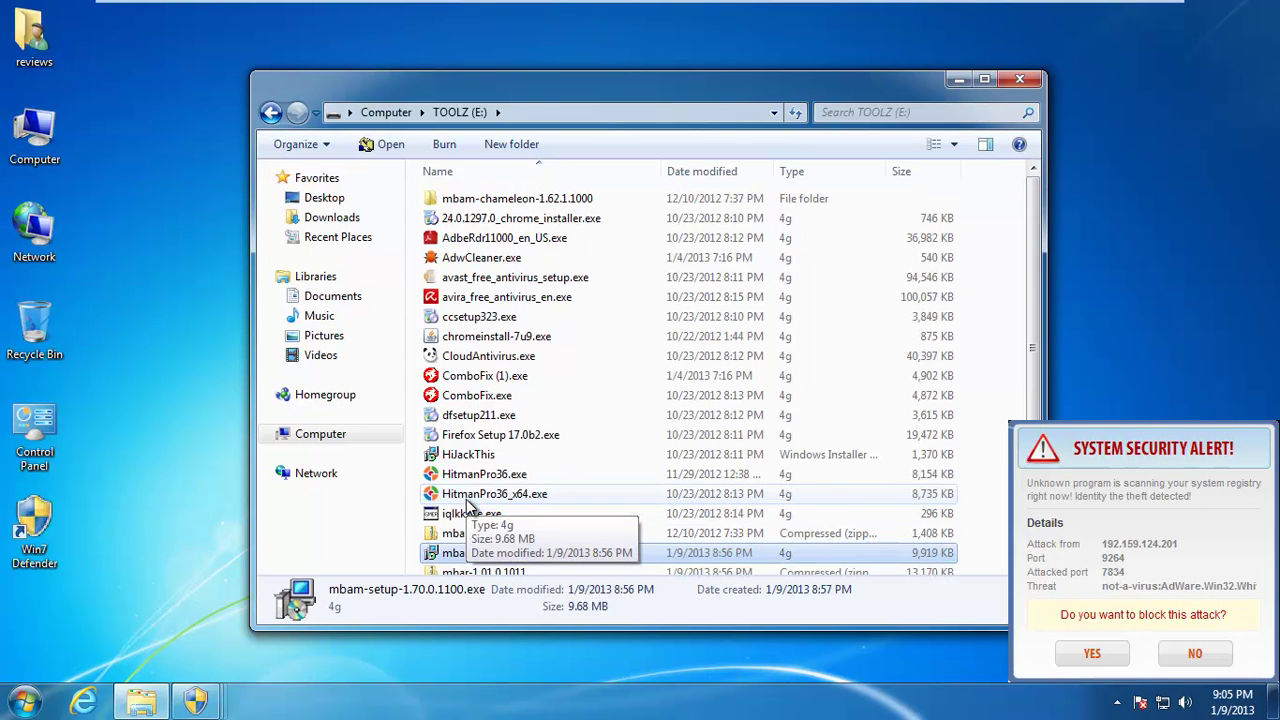
scroll(470, 507, "up", 1)
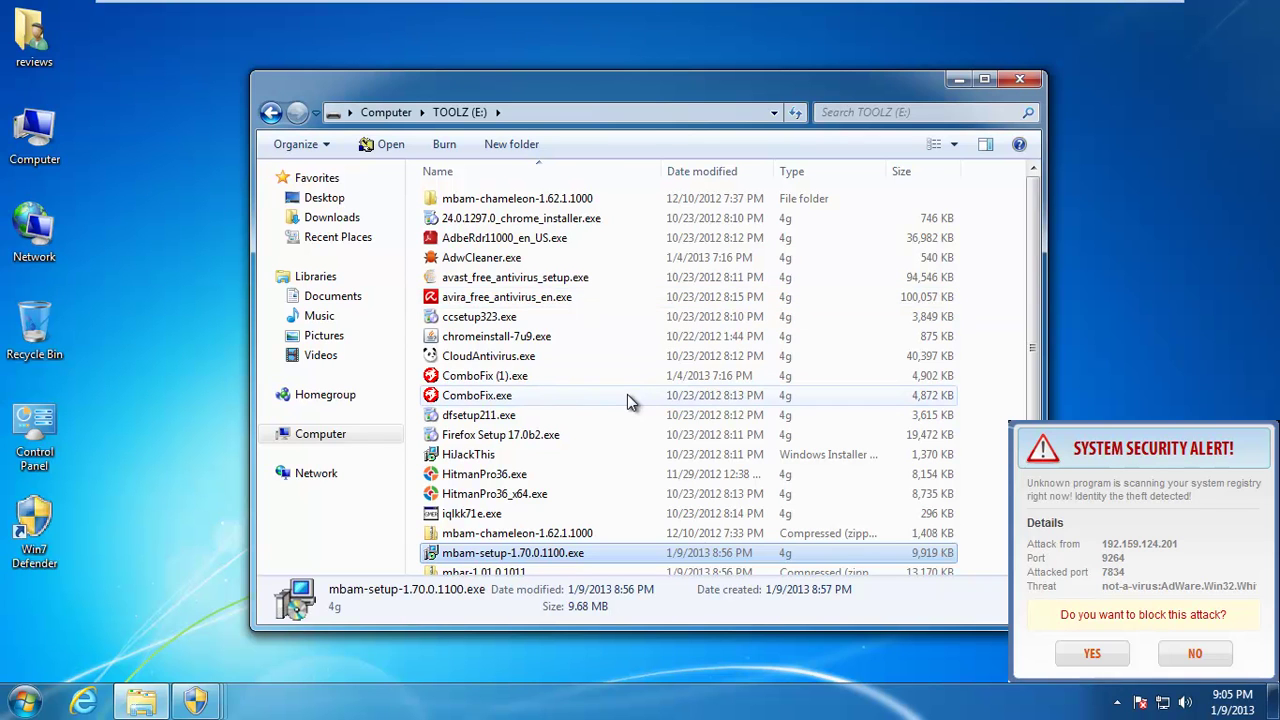
left_click(507, 203)
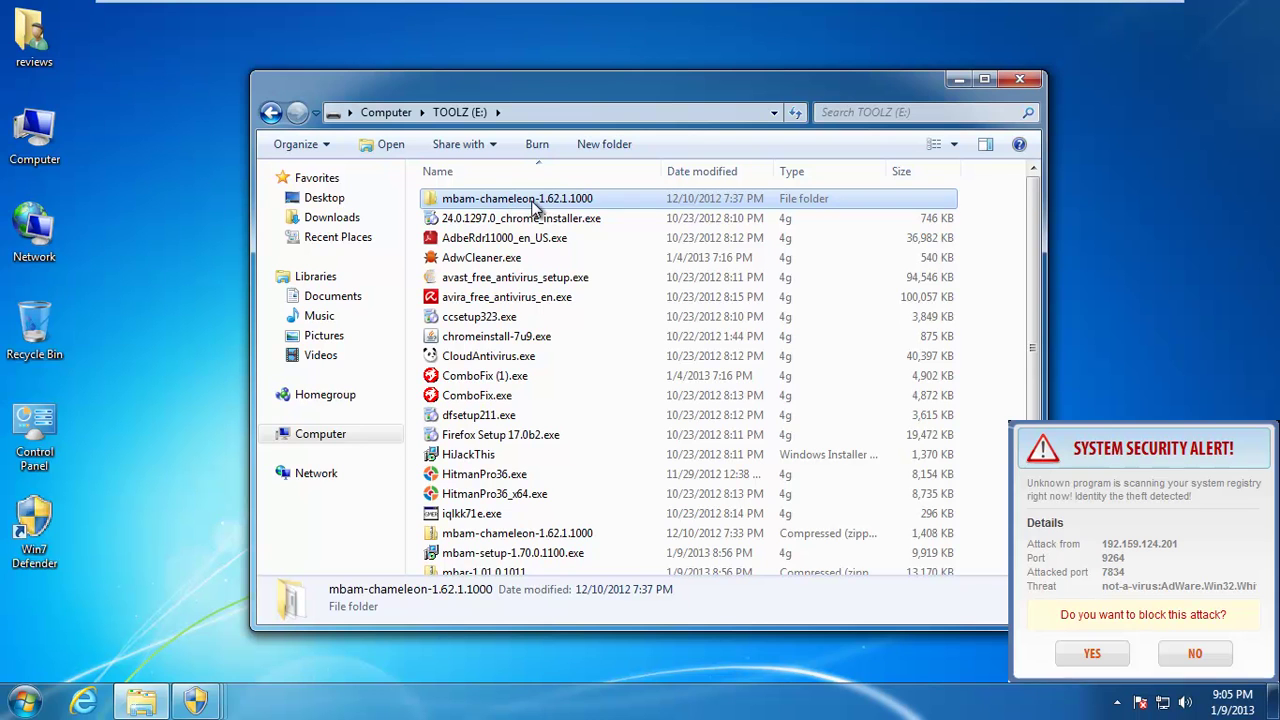
scroll(557, 280, "down", 1)
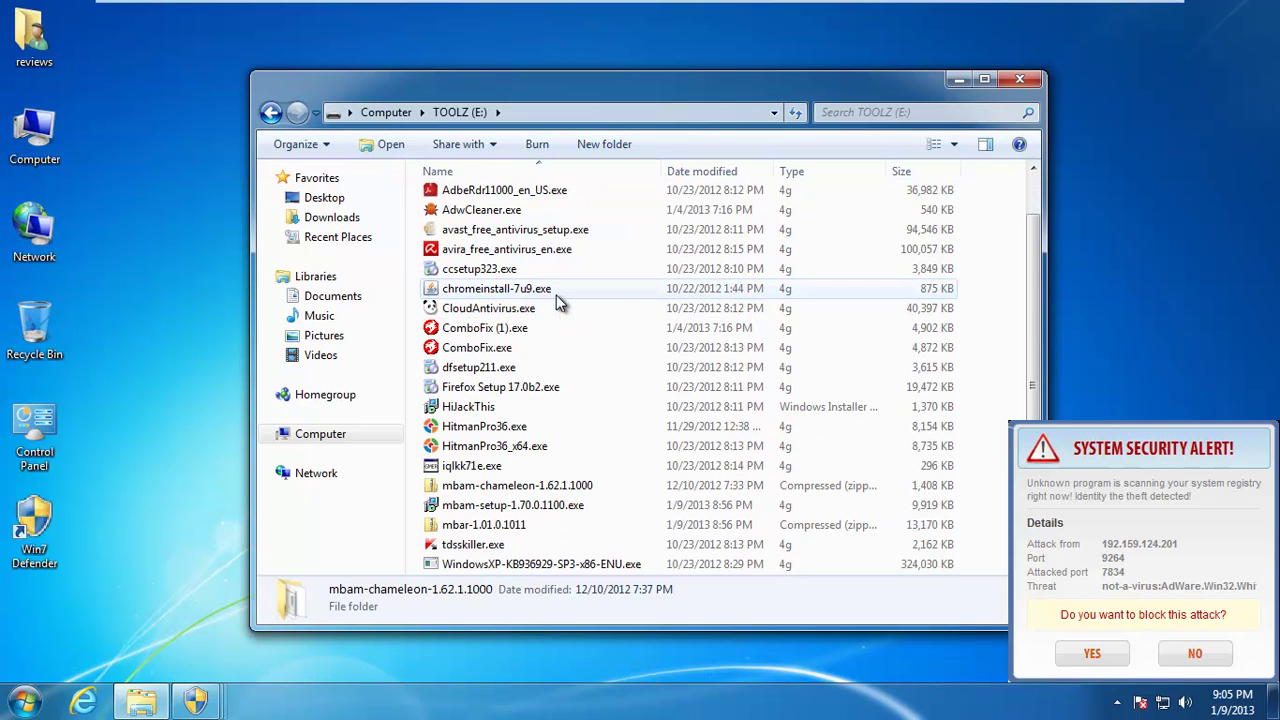
- Set extraction of the mbam-chameleon zip to a new folder C:\ghdhd
double_click(535, 486)
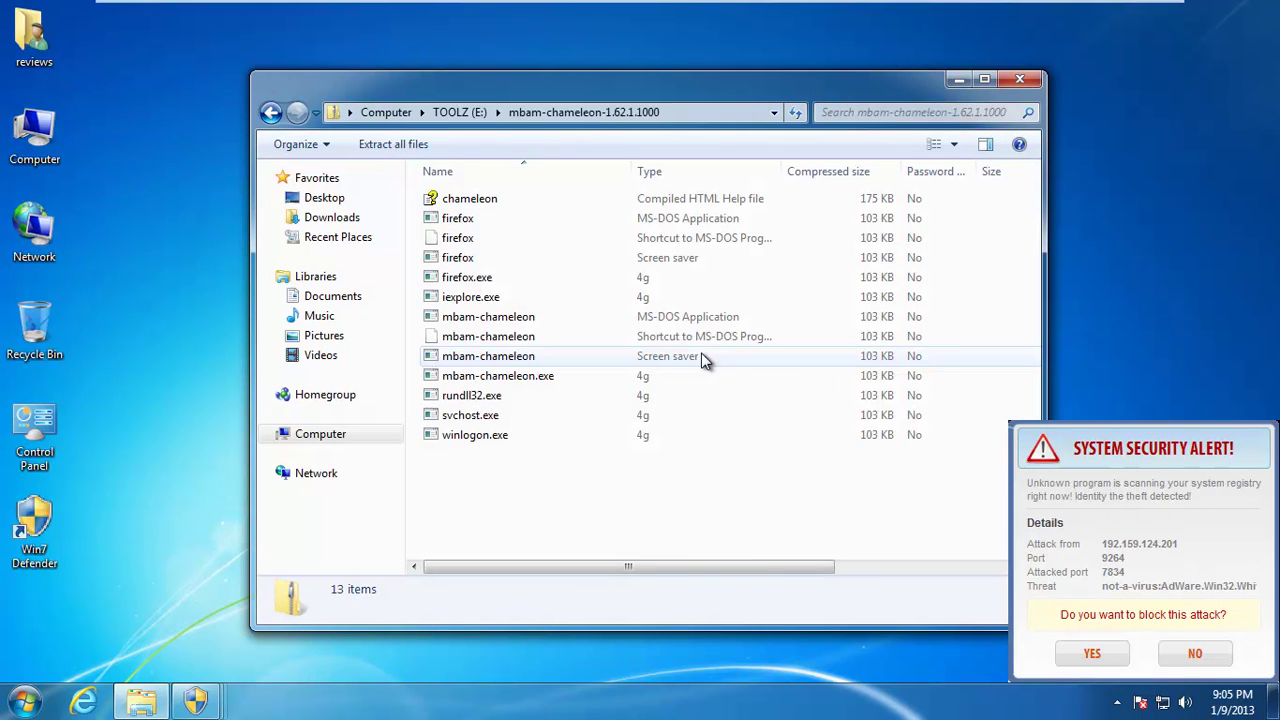
left_click(395, 145)
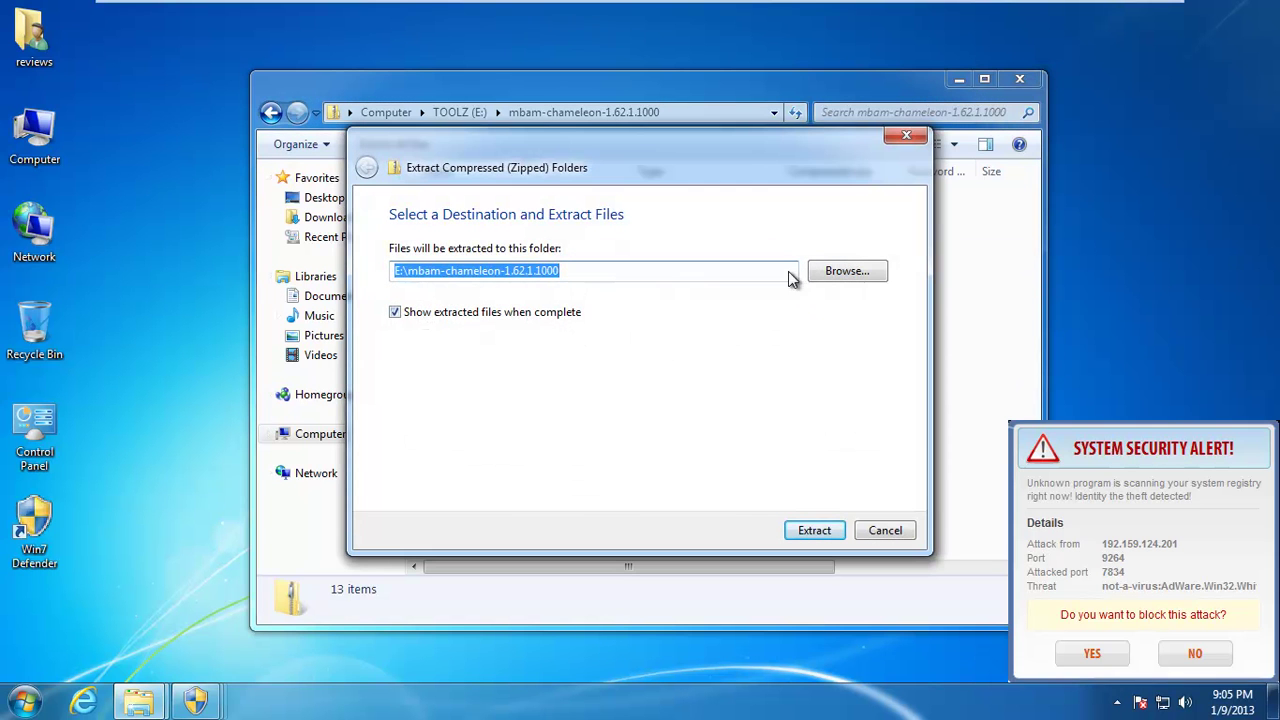
left_click(820, 273)
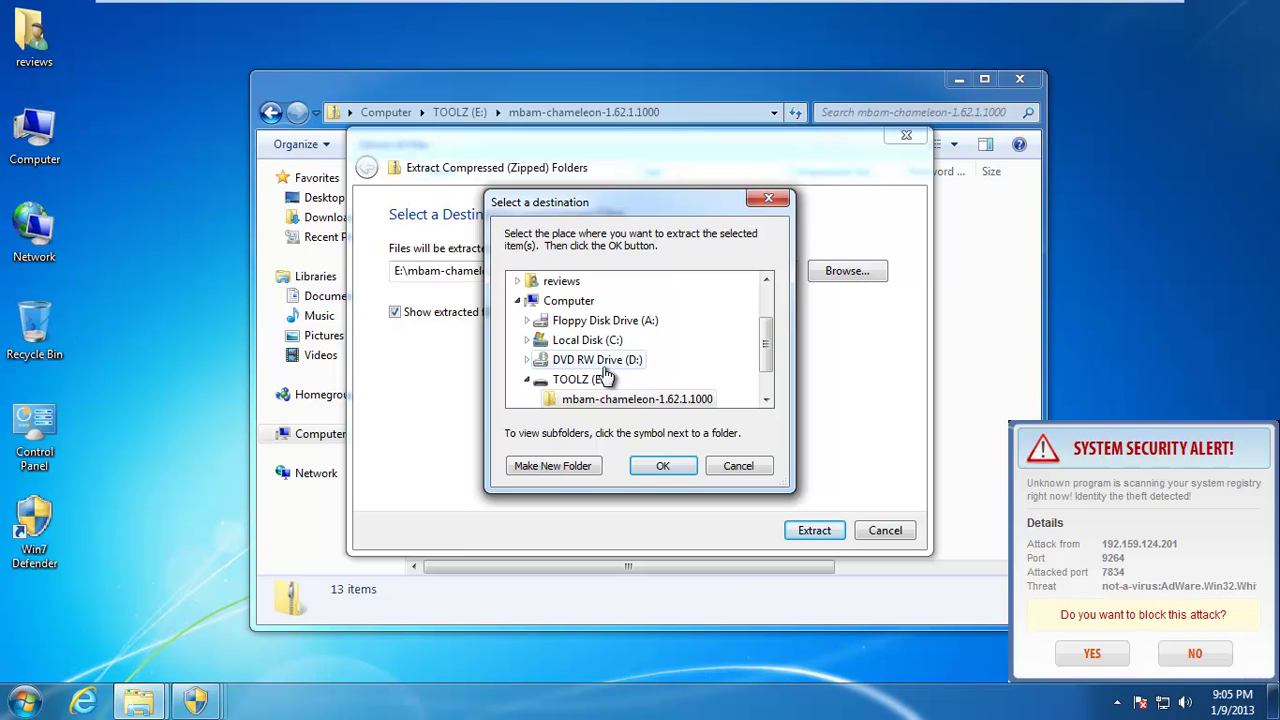
mouse_move(580, 380)
double_click(588, 341)
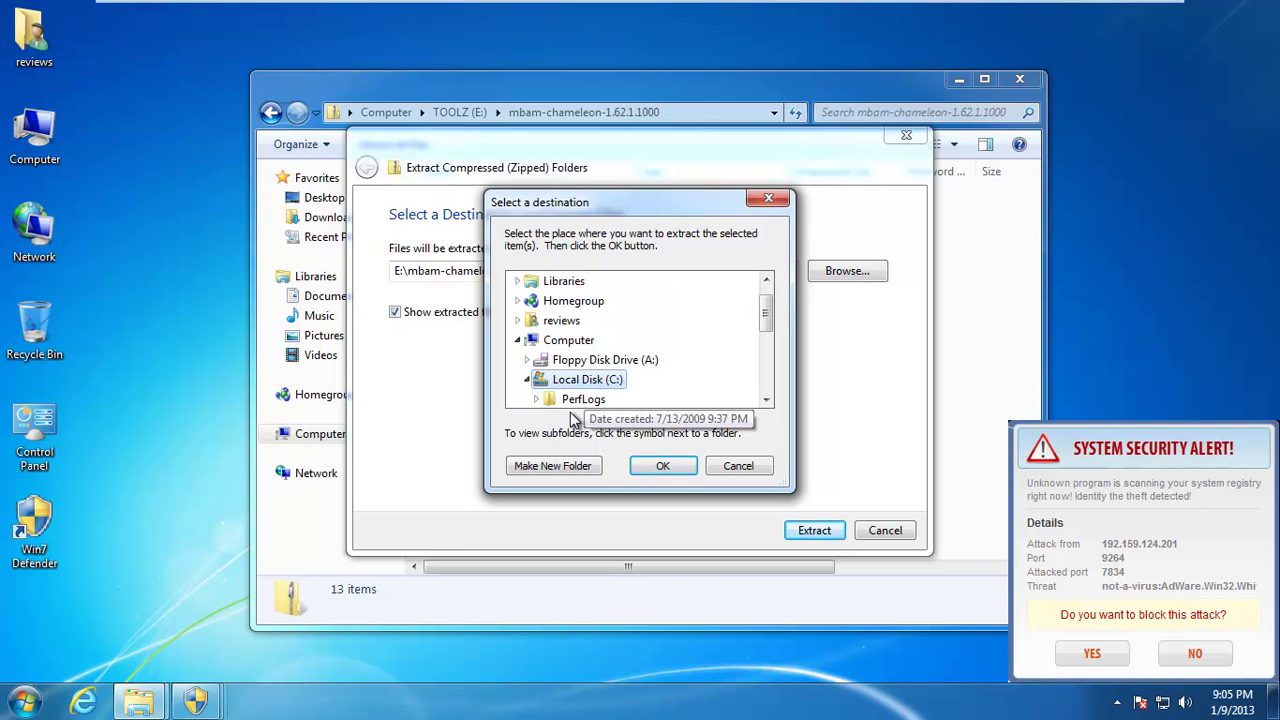
left_click(566, 466)
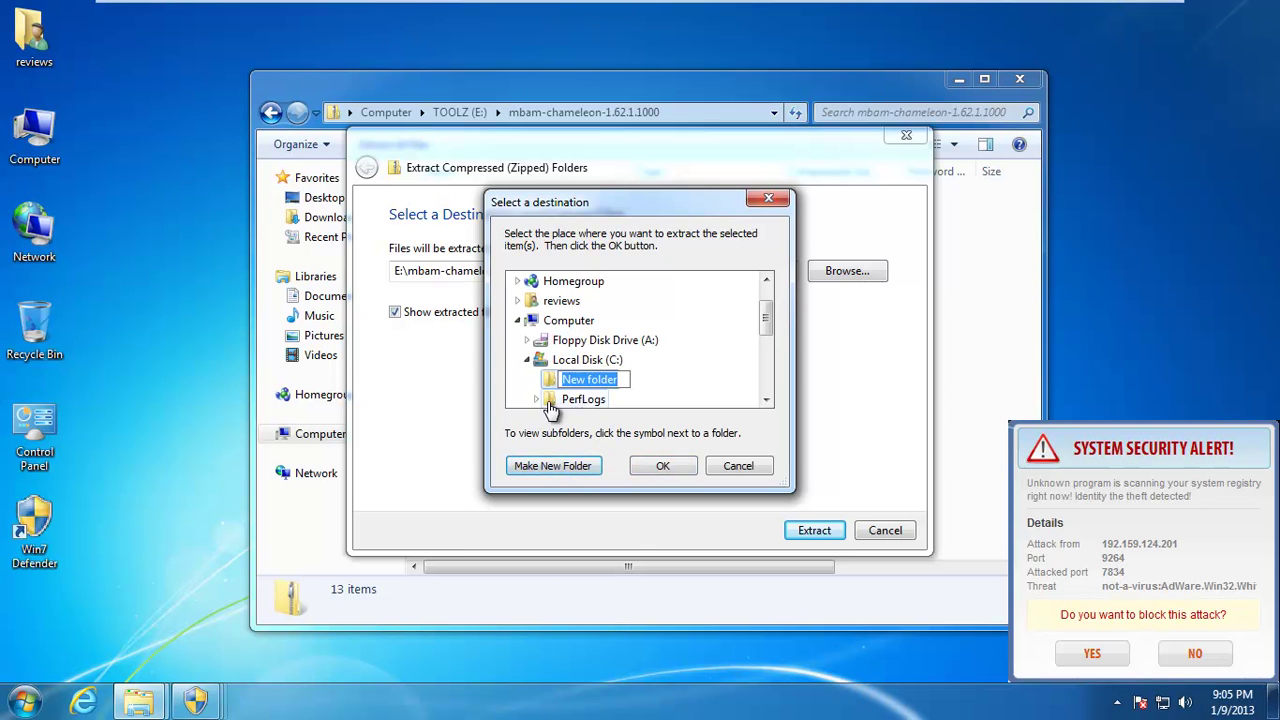
type("ghdhd")
key("Return")
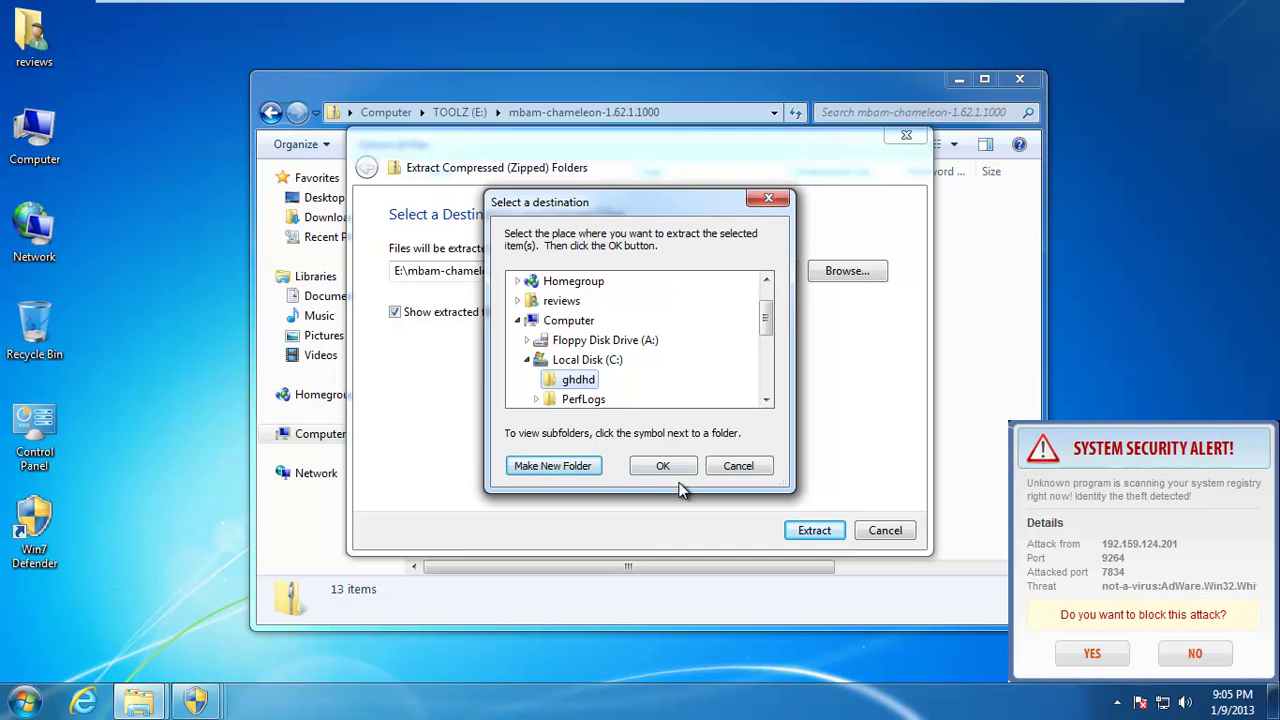
left_click(665, 470)
- Extract the 13 files into C:\ghdhd and select the mbam-chameleon program
left_click(808, 535)
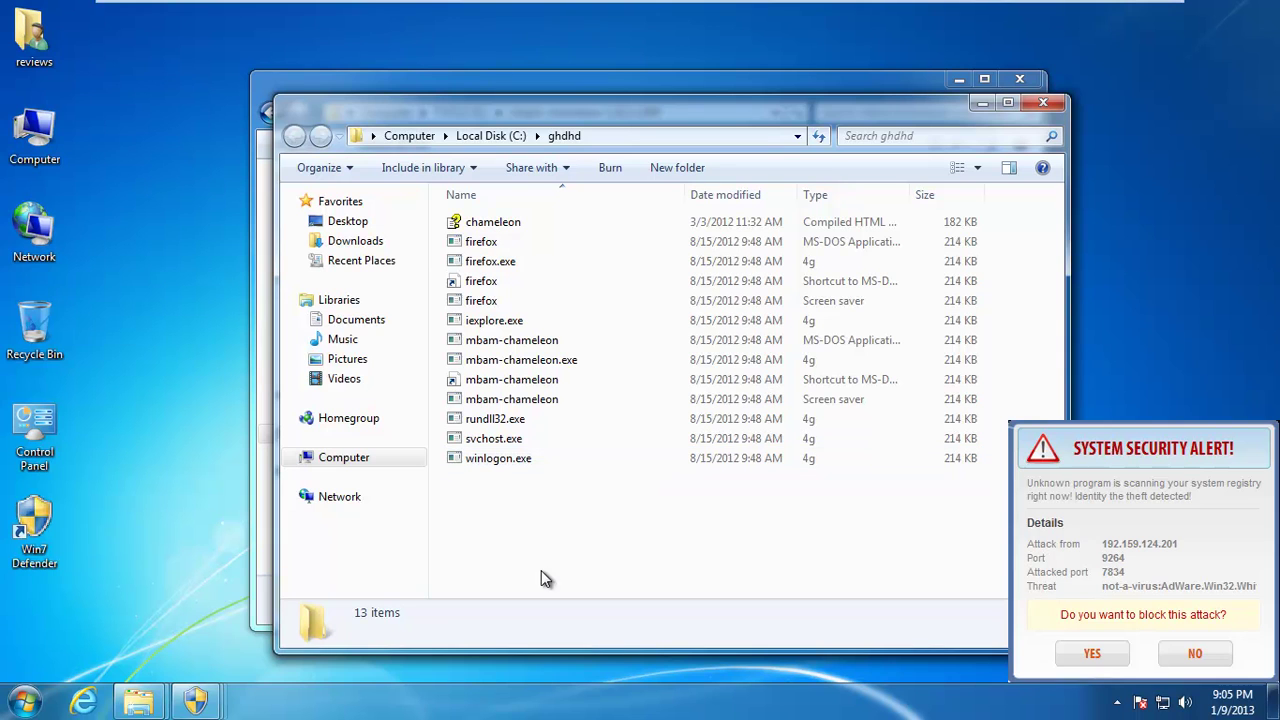
left_click(484, 342)
mouse_move(490, 261)
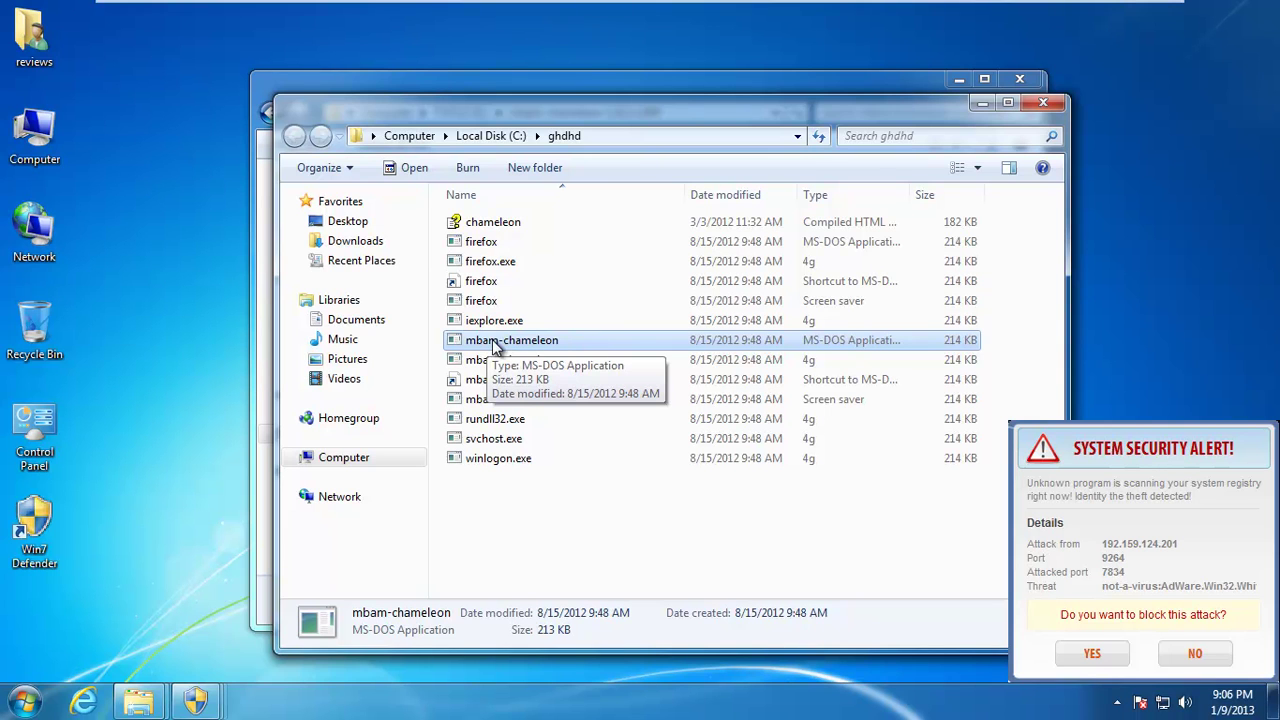
left_click(482, 244)
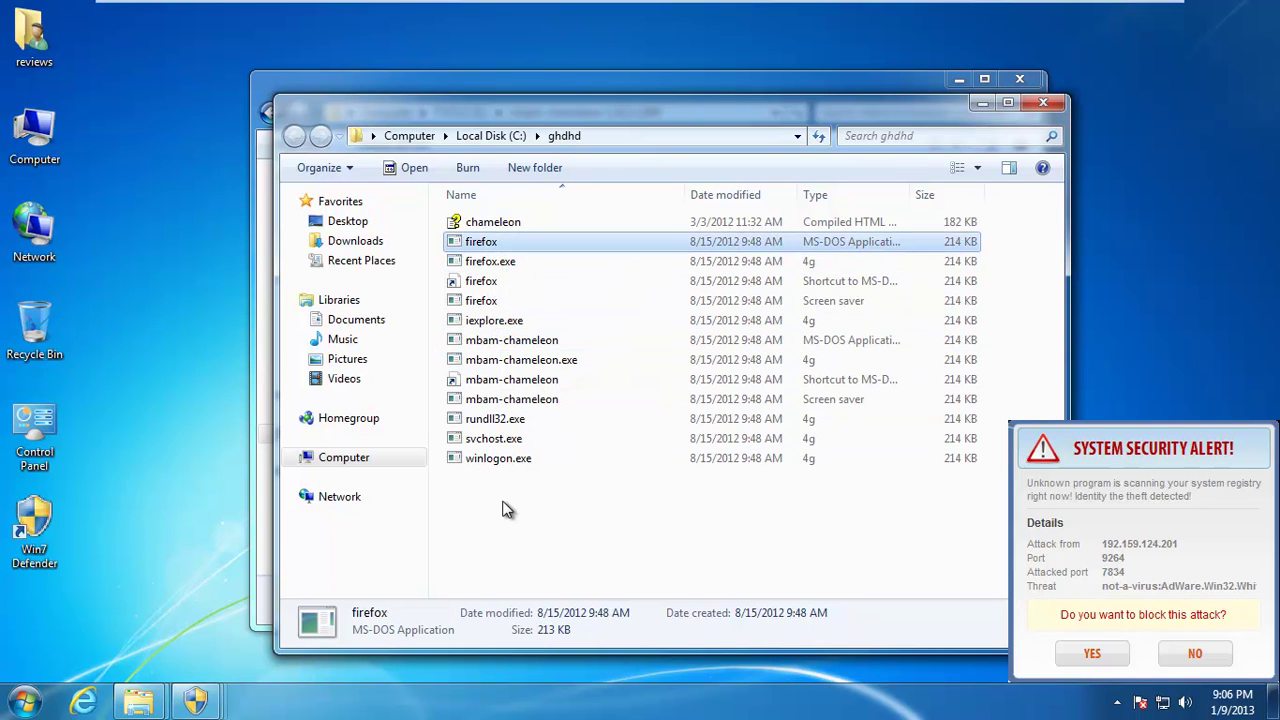
left_click(514, 342)
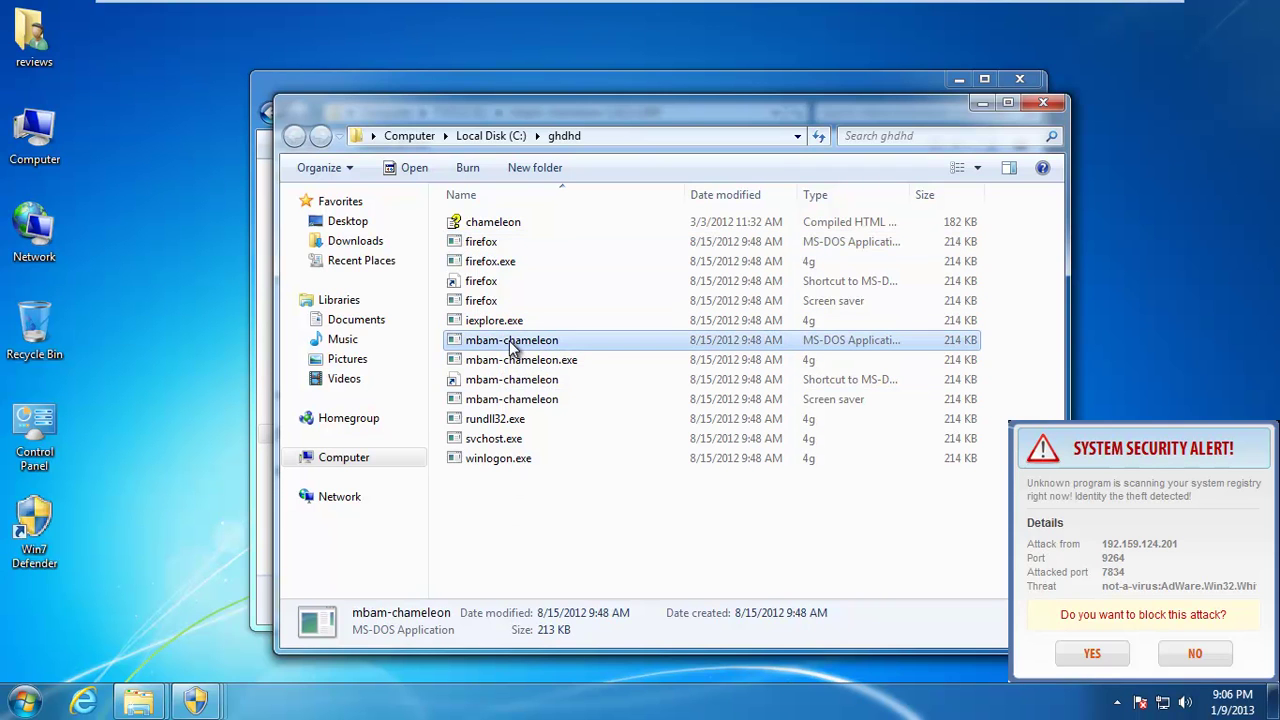
- Run mbam-chameleon and press Enter so it installs Malwarebytes and updates to v2013.01.10.01
double_click(465, 343)
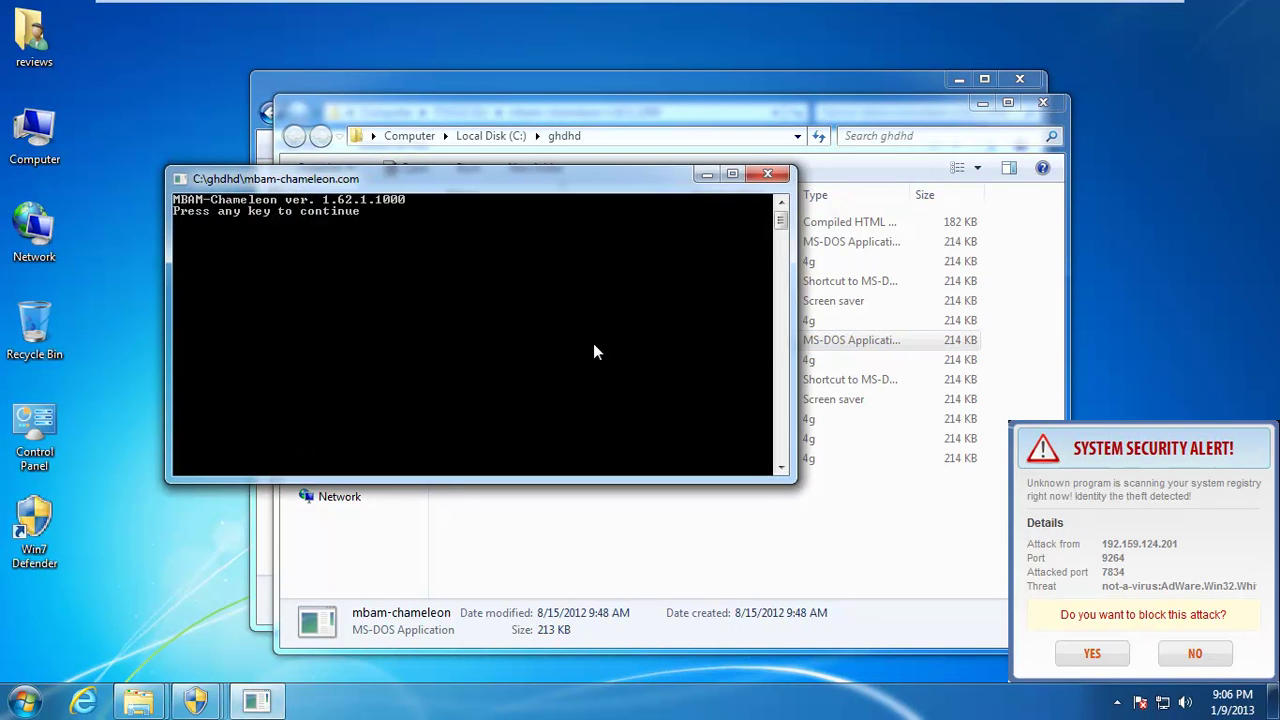
key("Return")
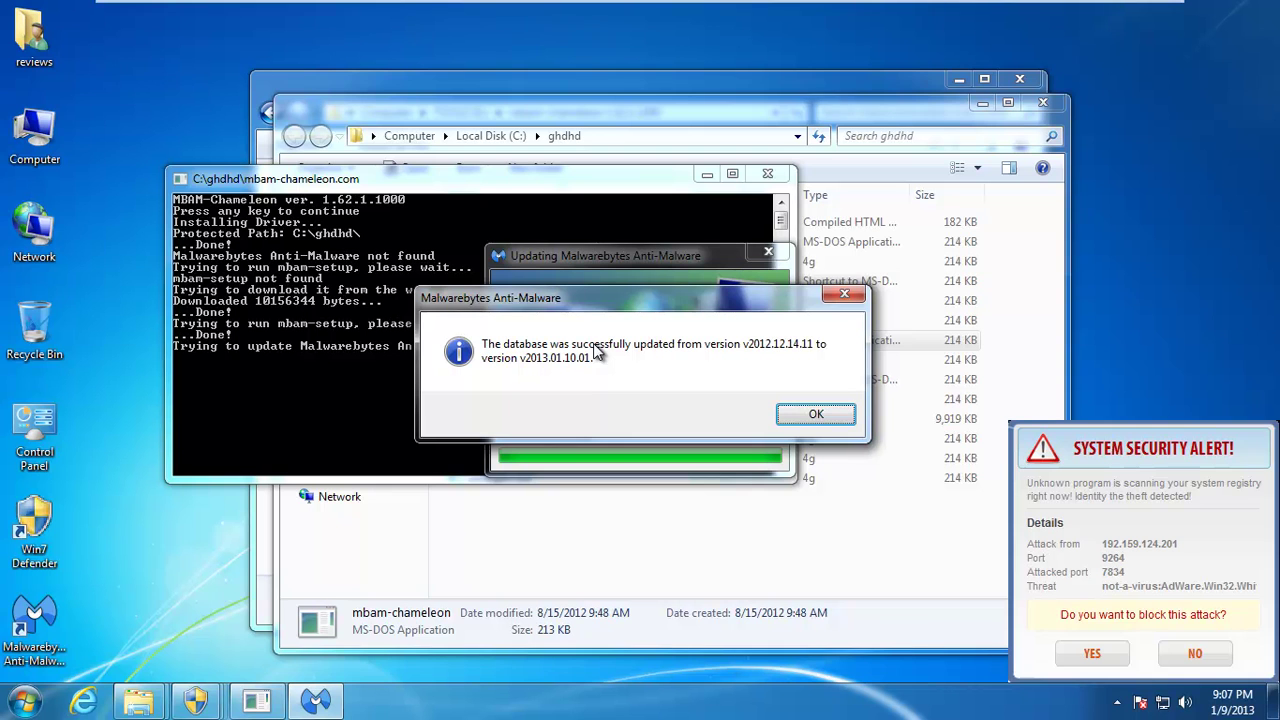
- Dismiss the database update notice and leave full-screen as the Malwarebytes quick scan begins
left_click(842, 420)
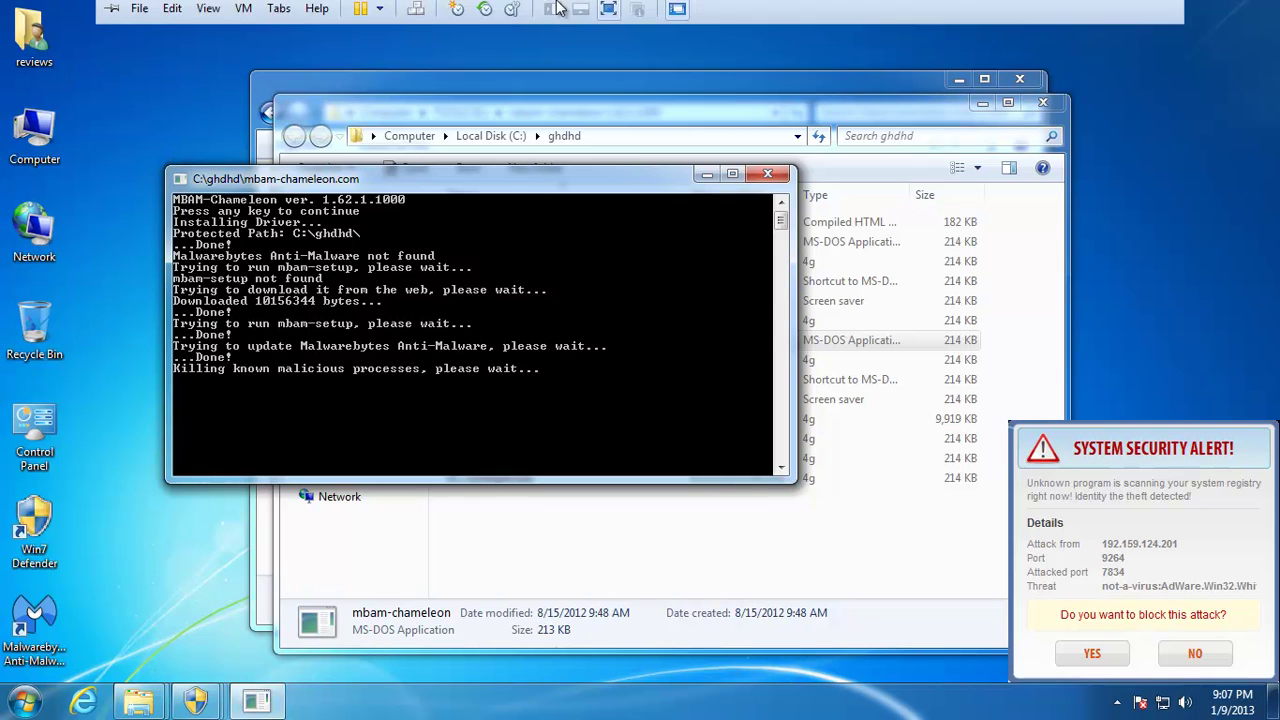
left_click(1139, 13)
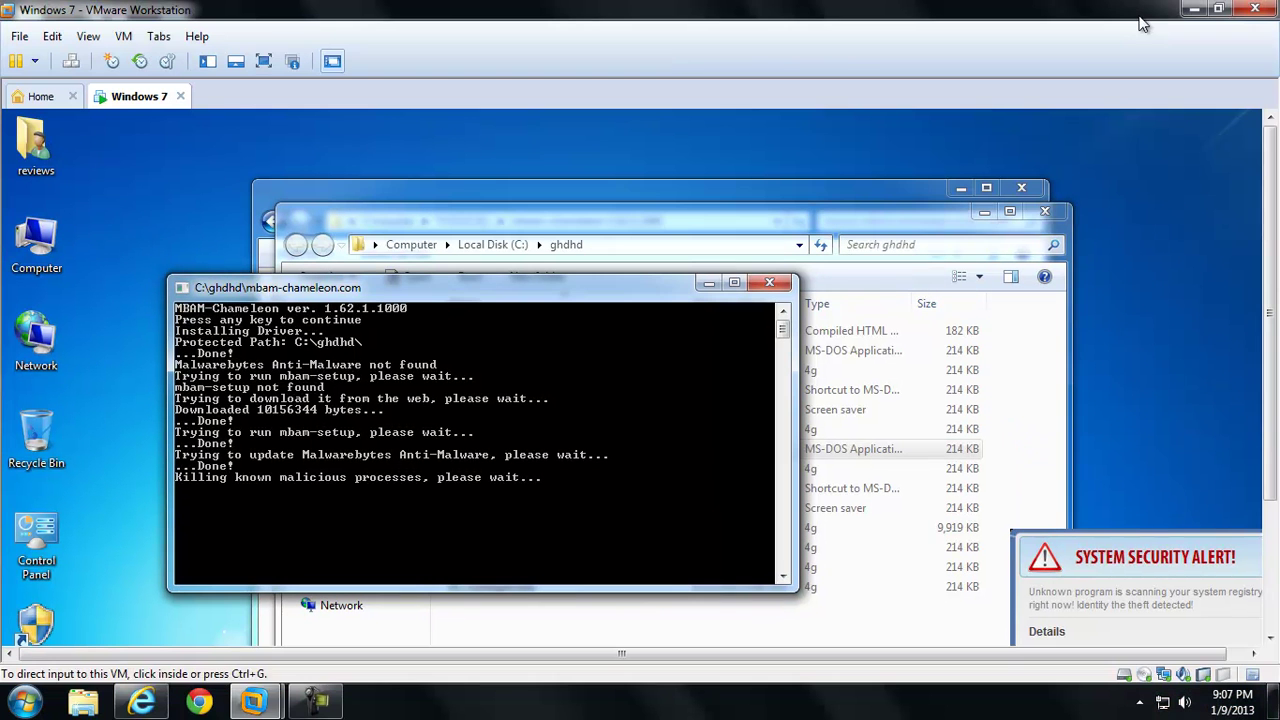
left_click(315, 700)
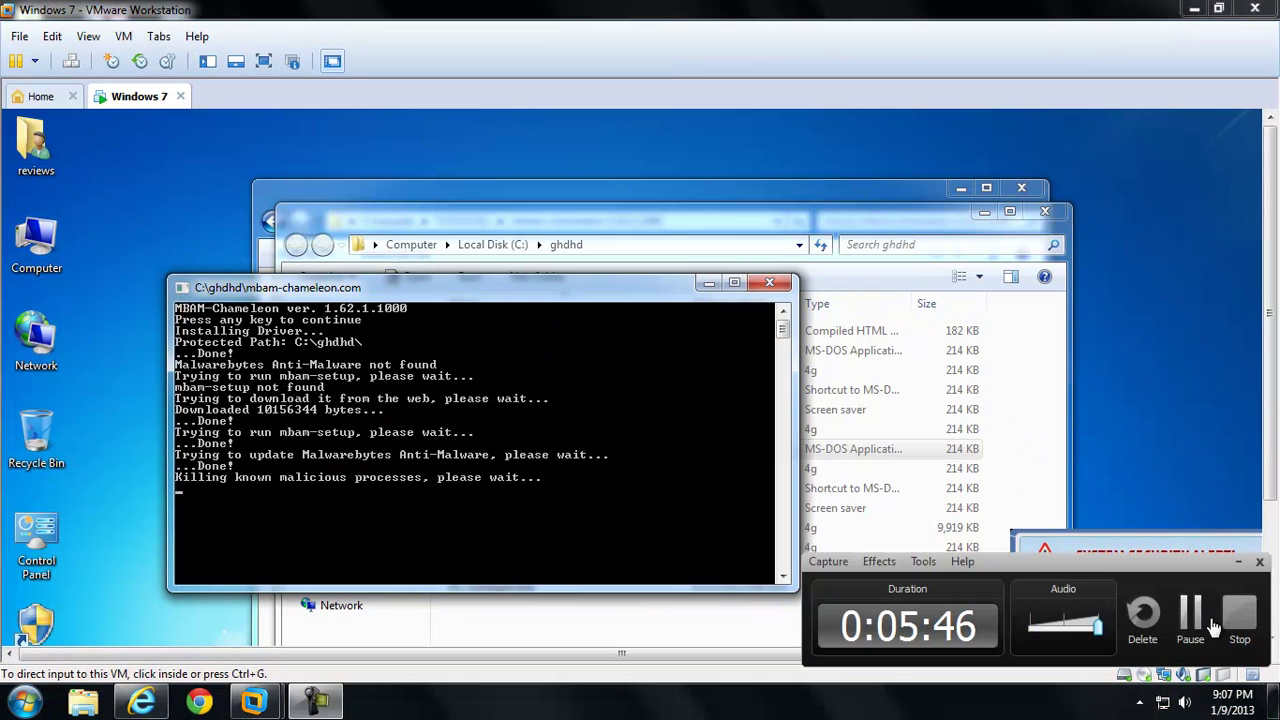
left_click(1190, 615)
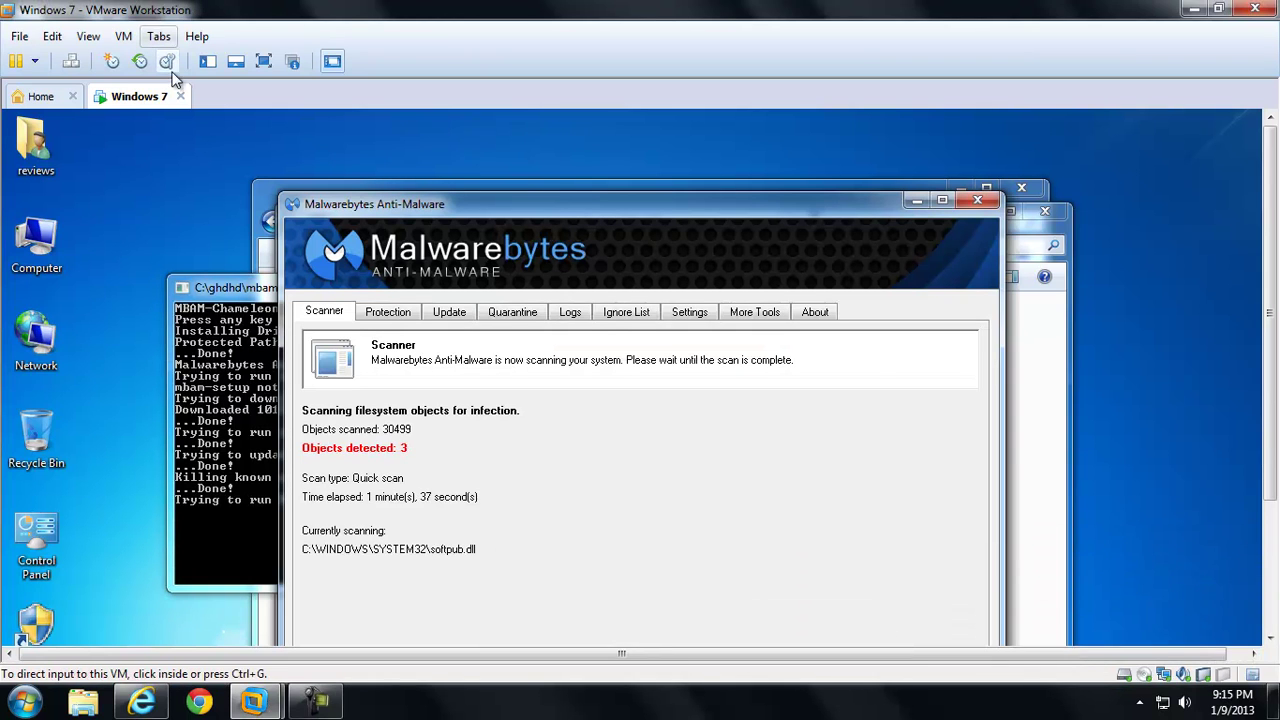
- Peek at the hidden tray icons, then leave full-screen while the scan finishes with 14 detections
left_click(262, 62)
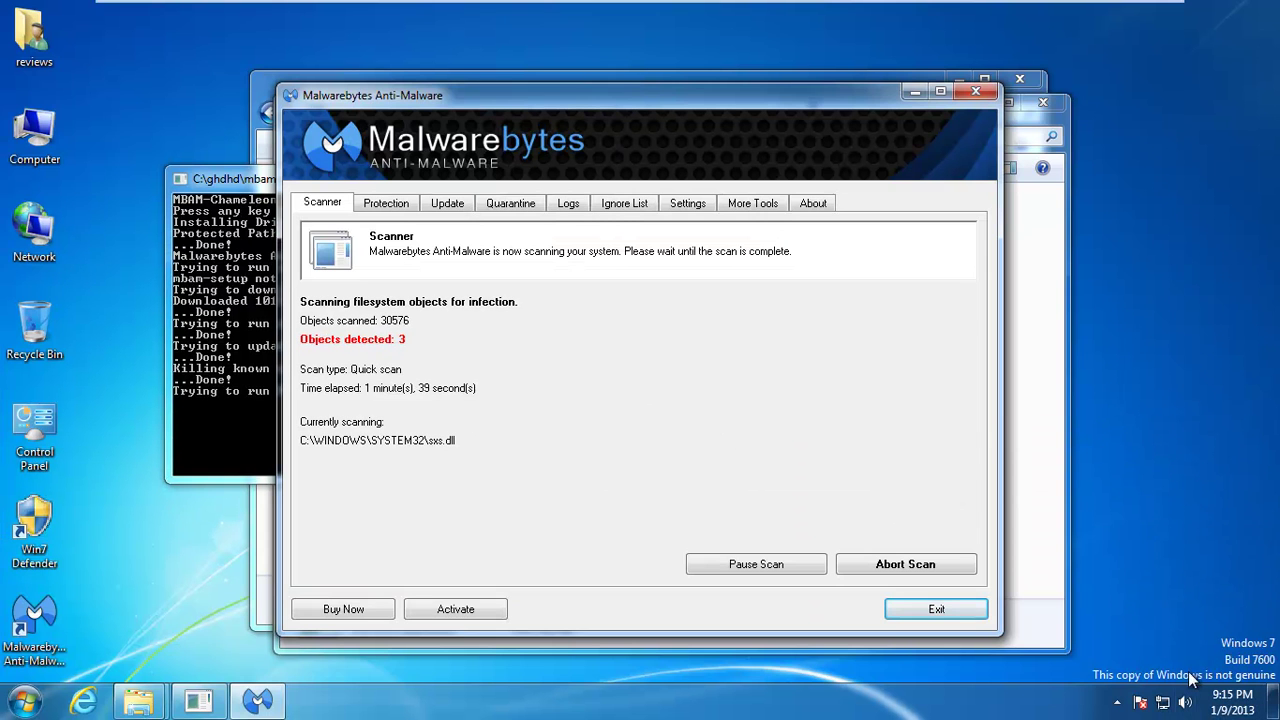
left_click(1117, 701)
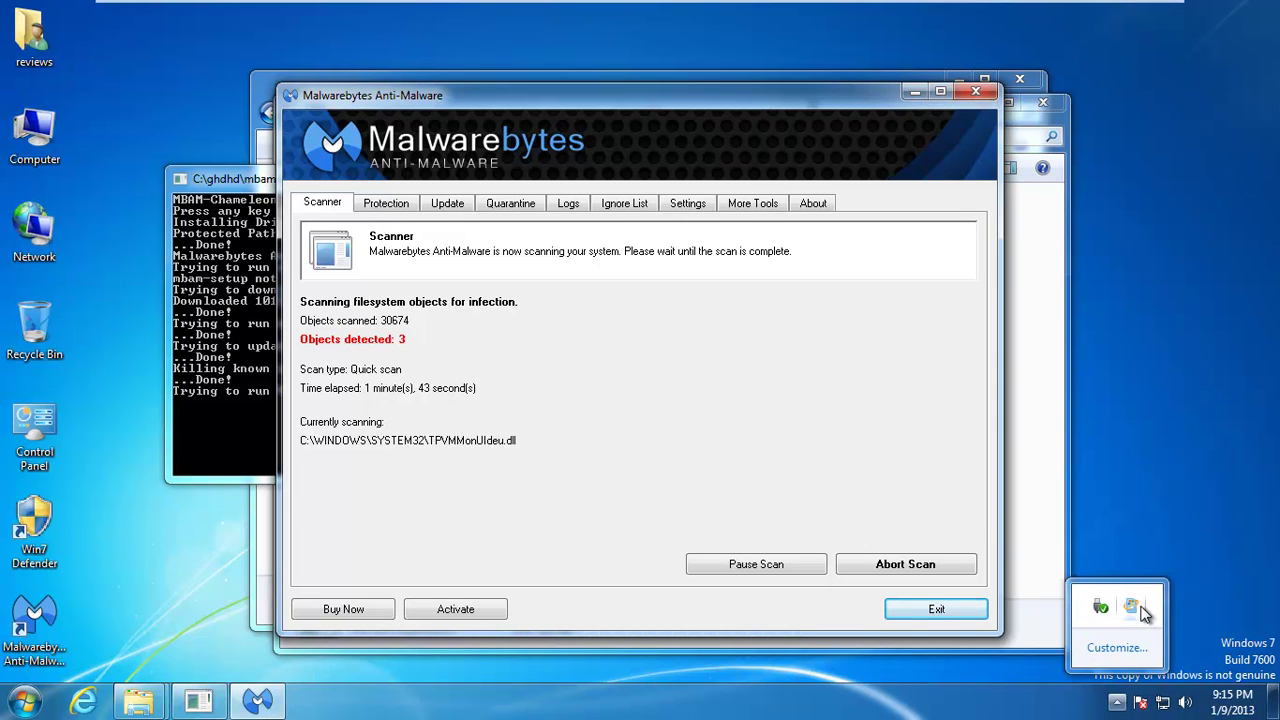
left_click(640, 428)
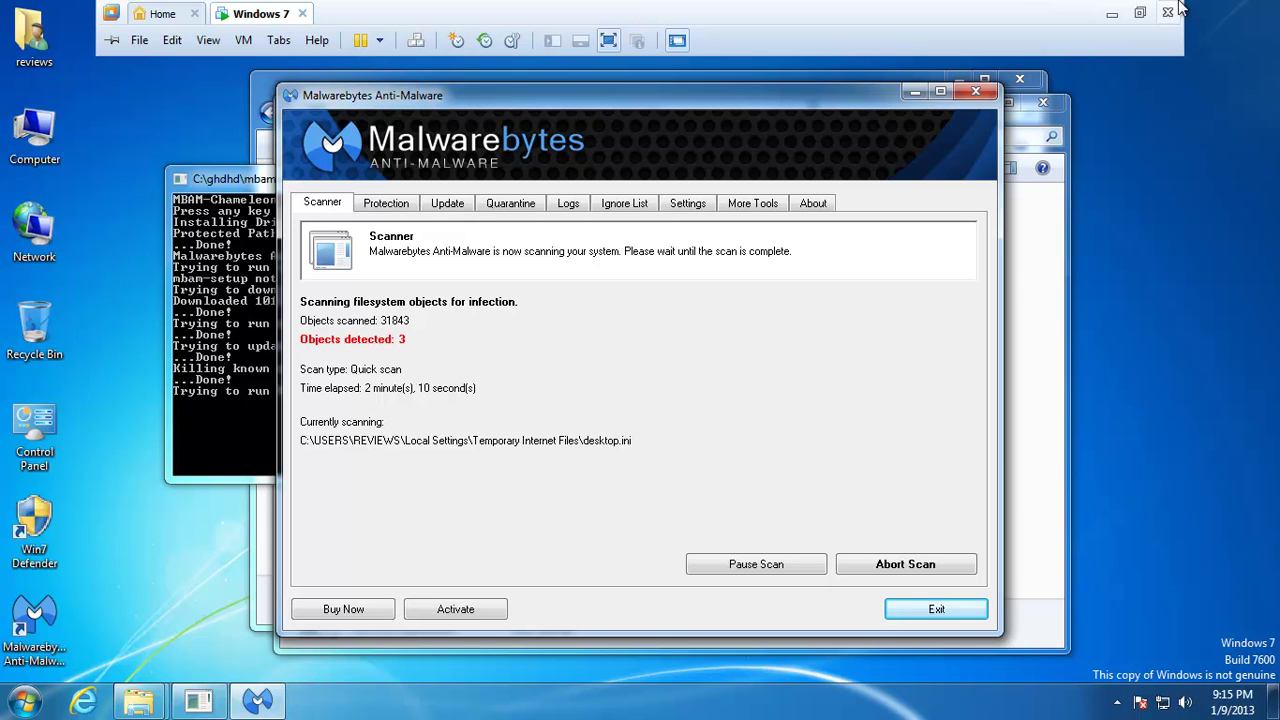
left_click(1141, 14)
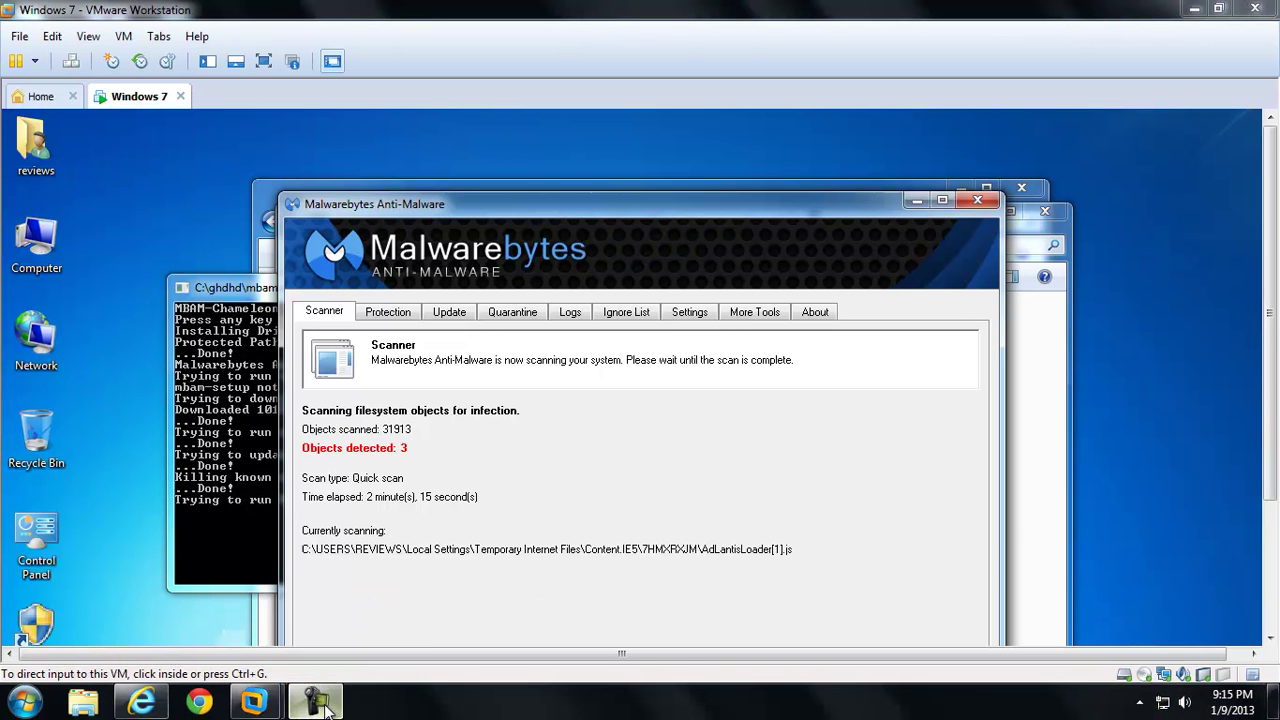
left_click(316, 703)
- Return the VM to full-screen and dismiss the scan-complete message
left_click(1187, 603)
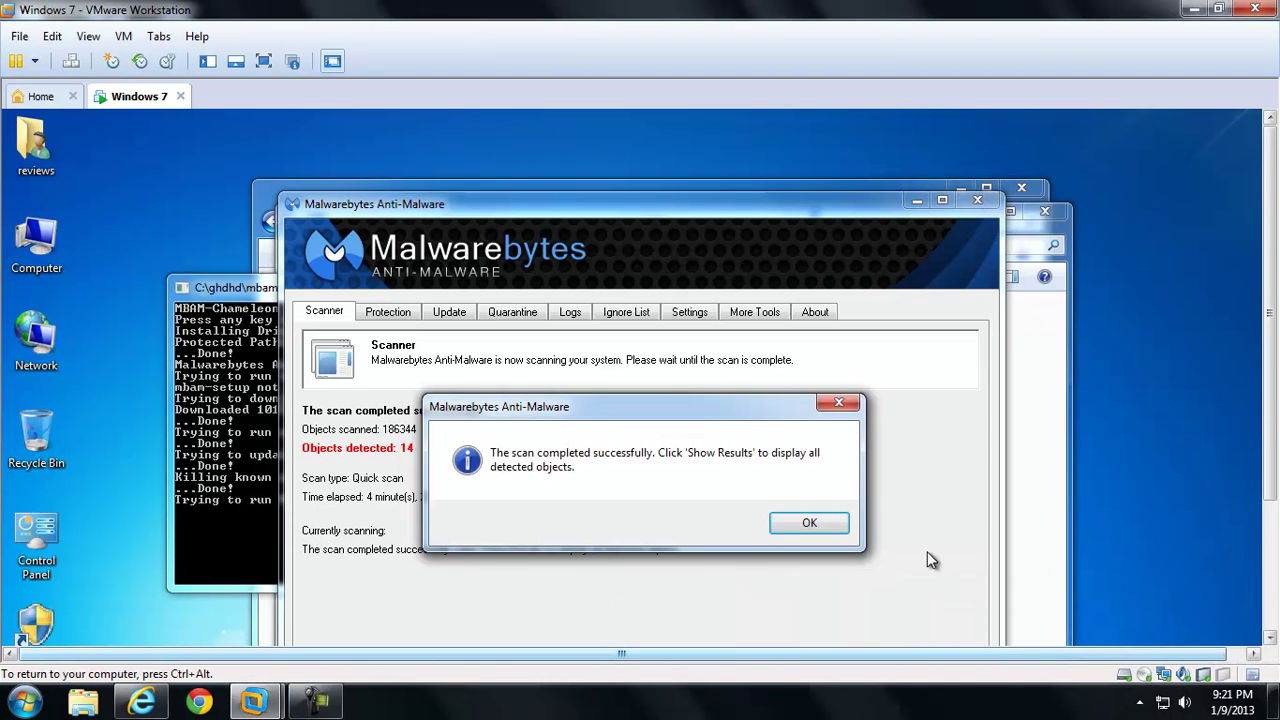
left_click(265, 64)
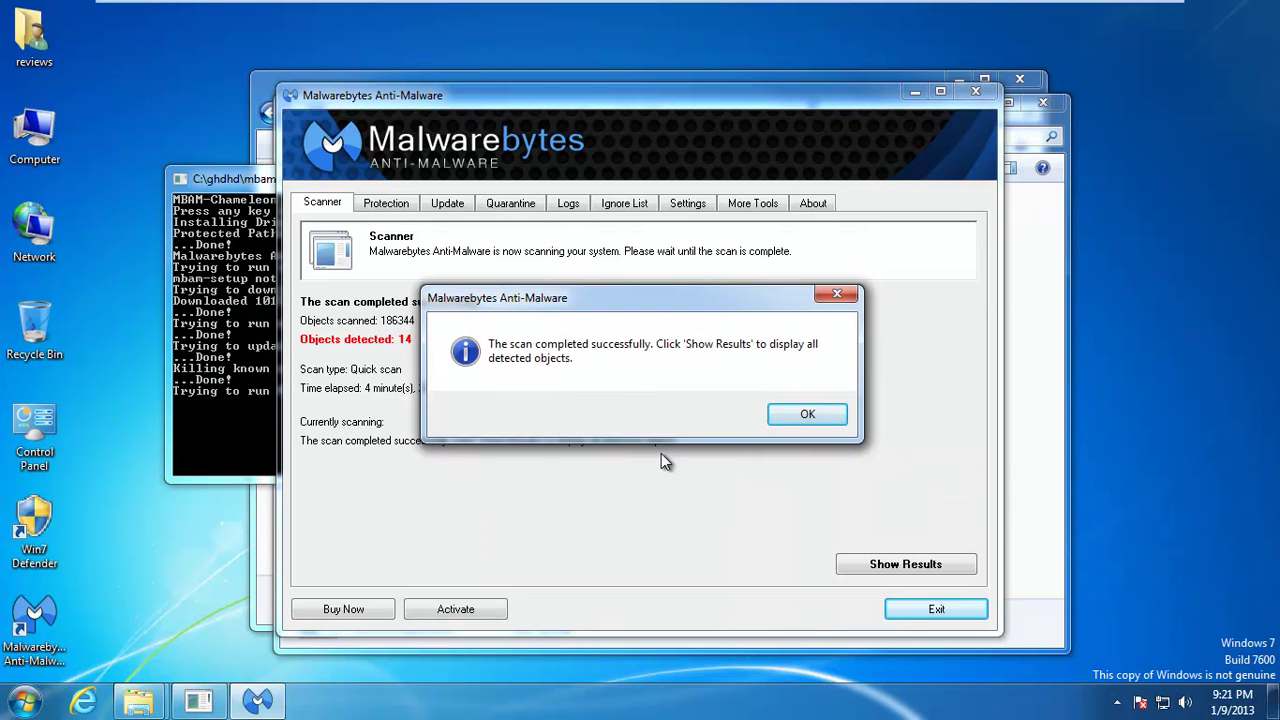
left_click(792, 413)
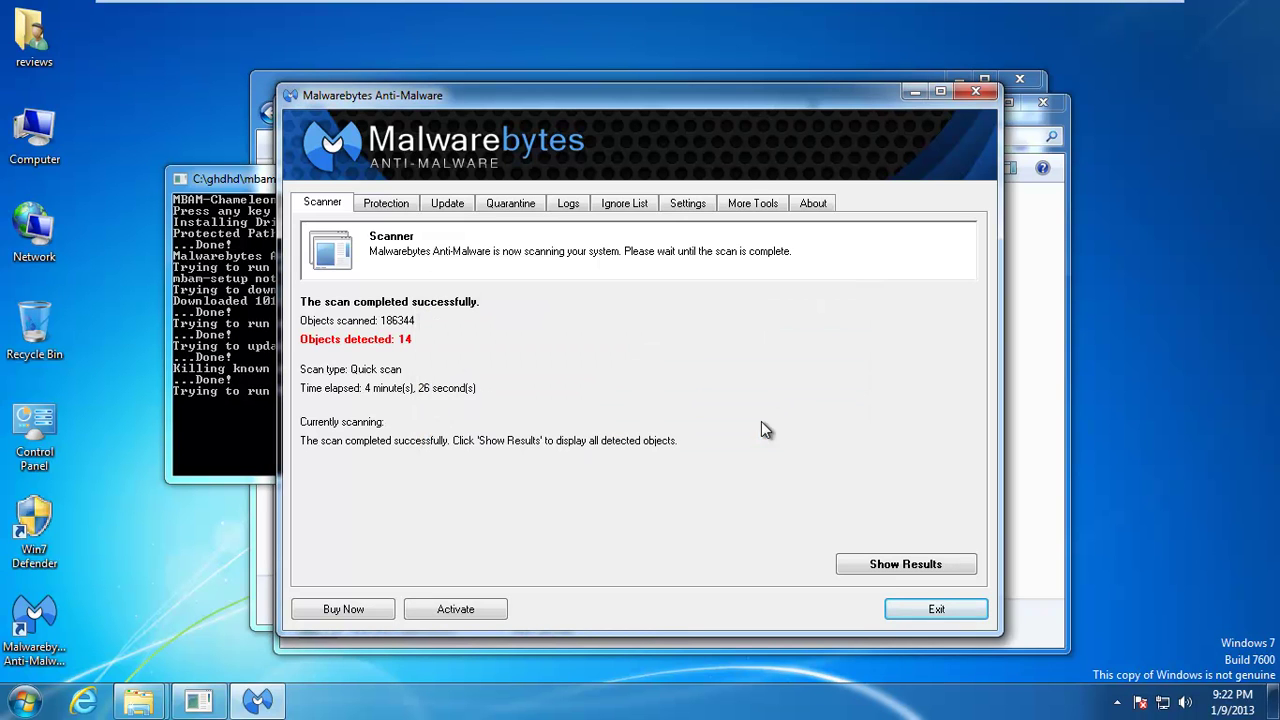
- Show the 14 detected objects, remove them all, and close the Notepad removal log
left_click(893, 565)
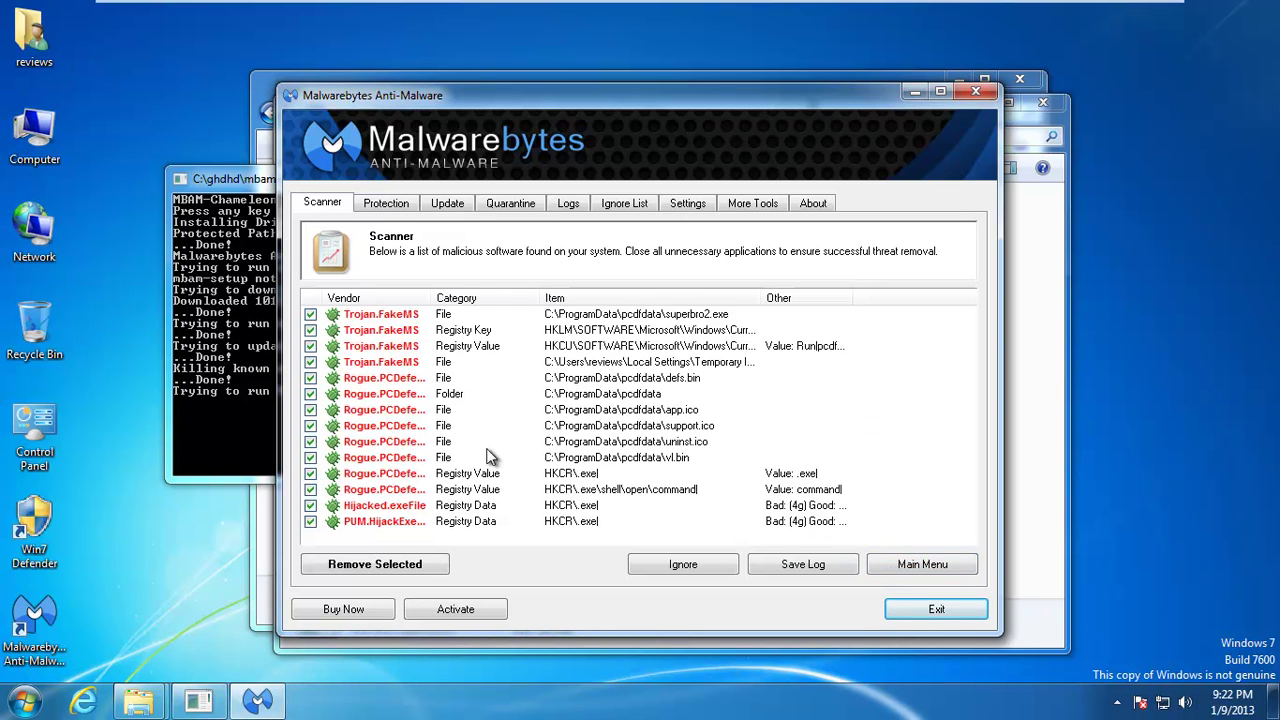
left_click(398, 567)
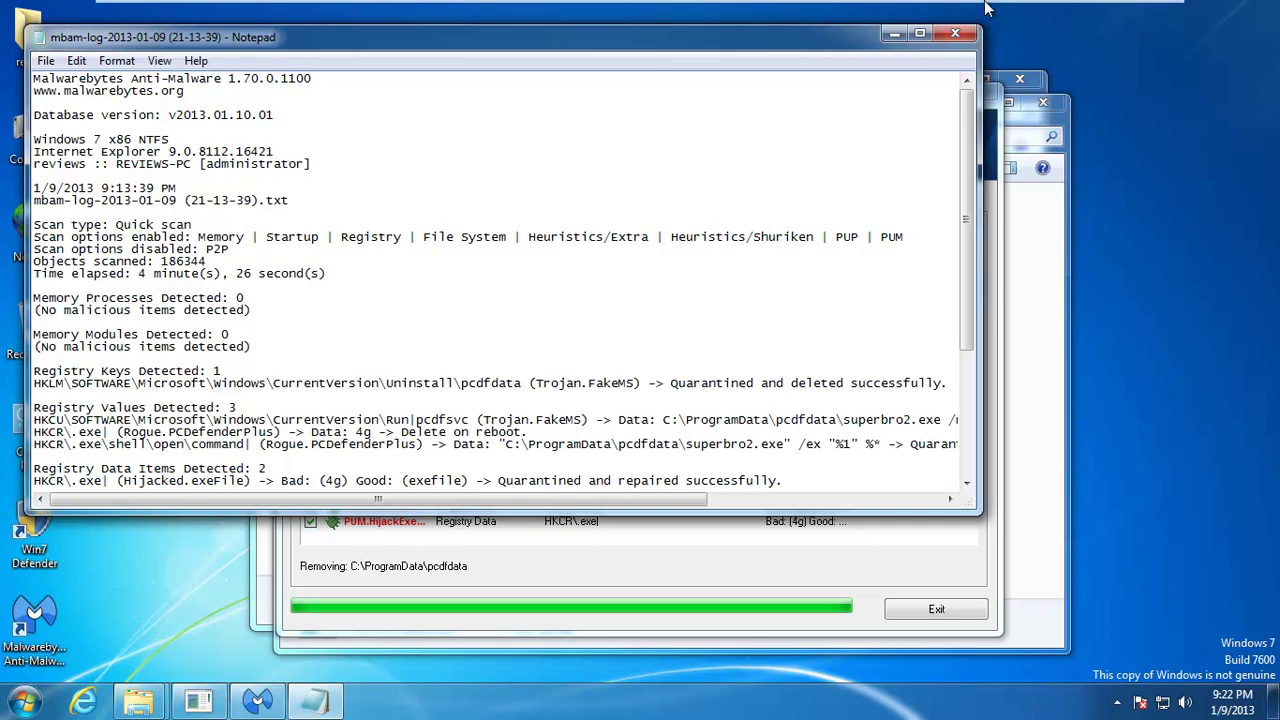
left_click(955, 33)
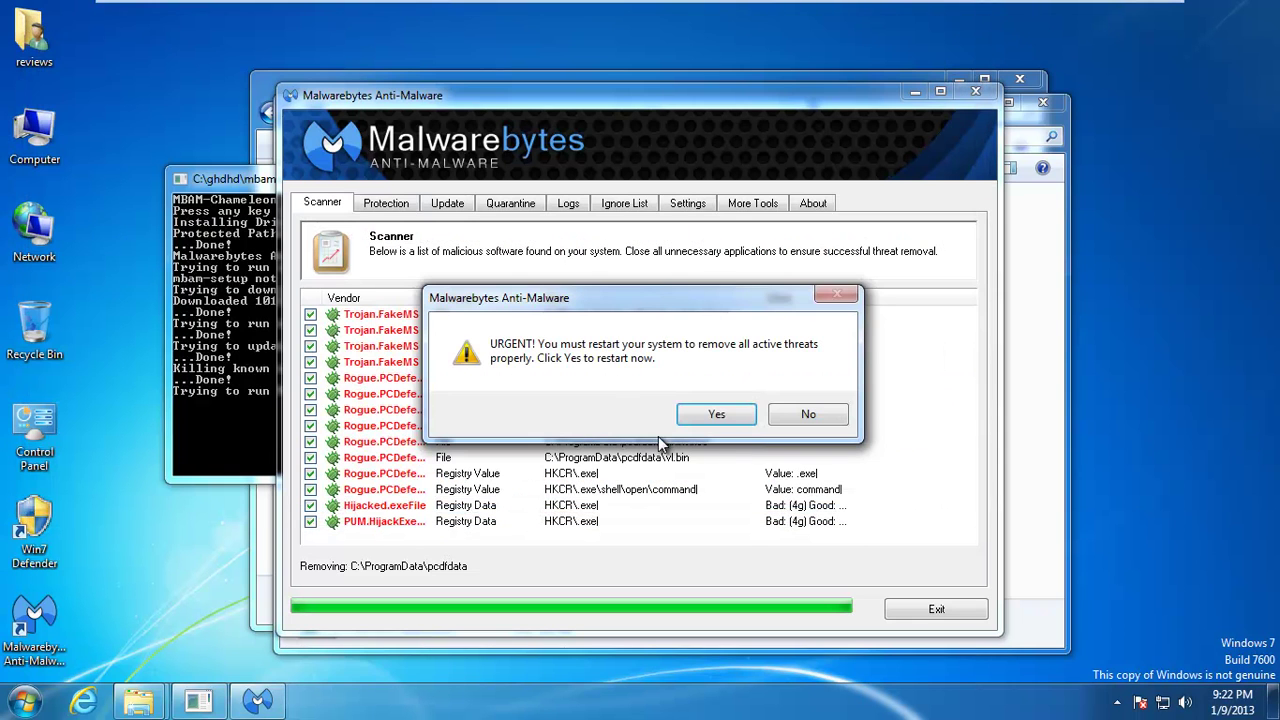
- Accept the Malwarebytes restart prompt and wait for the Windows 7 desktop to load
left_click(714, 414)
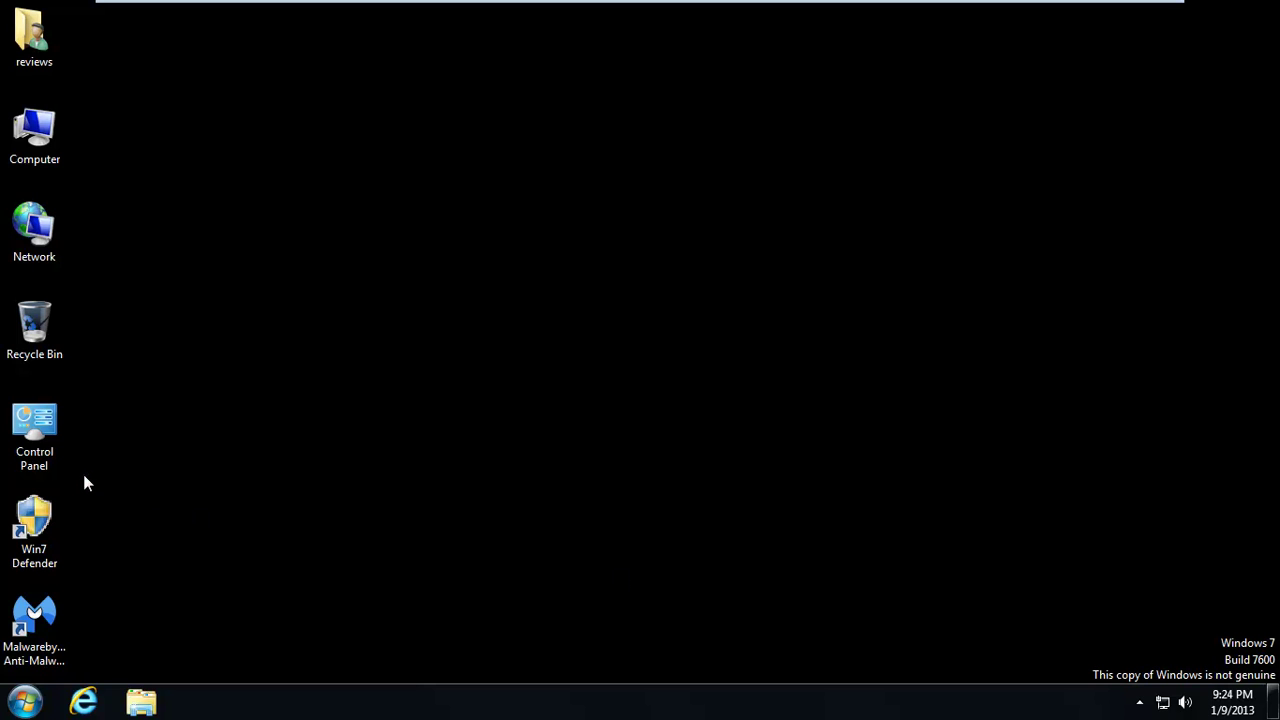
- Launch Internet Explorer, confirm the MSN homepage loads maximized, then minimize the browser
left_click(1139, 702)
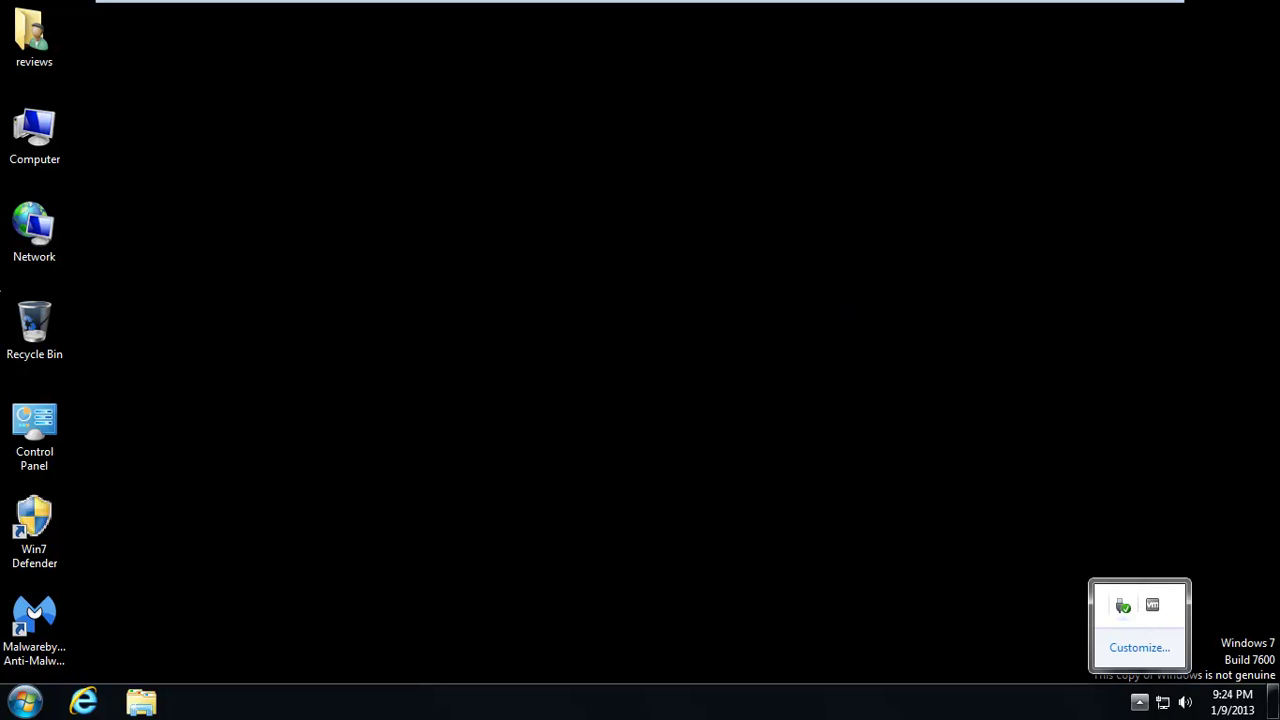
left_click(299, 346)
left_click(83, 702)
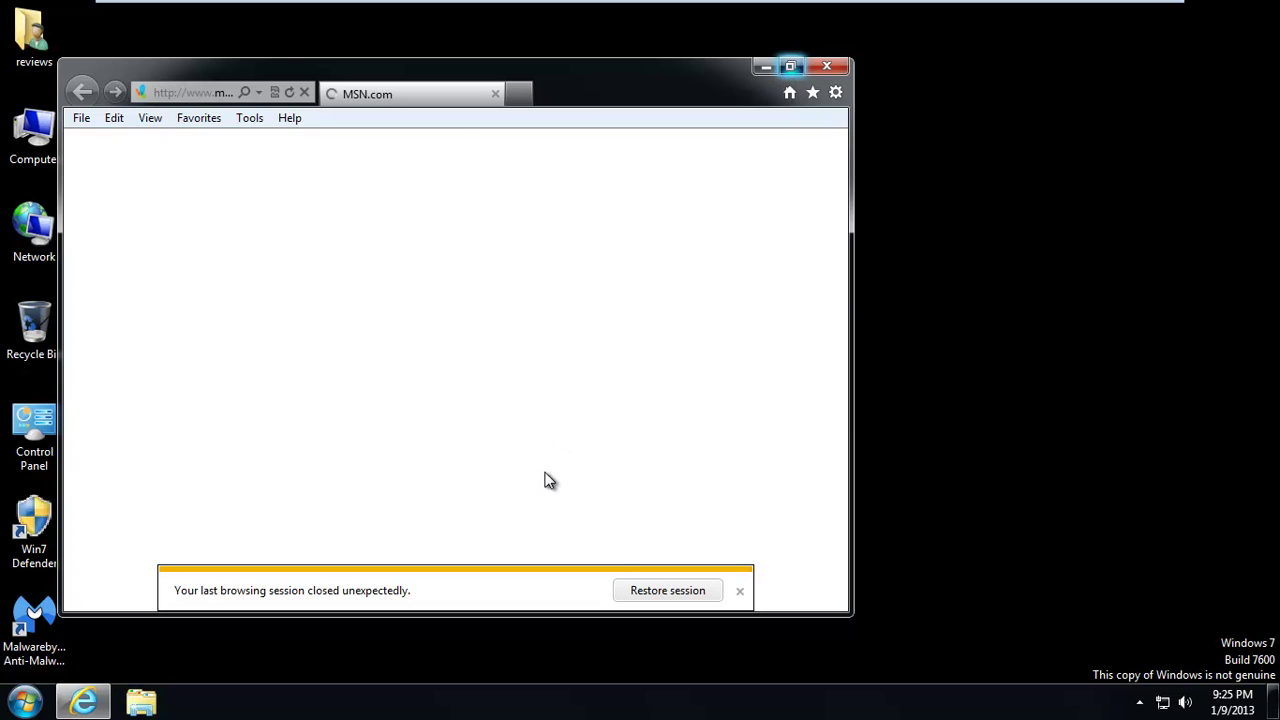
left_click(790, 66)
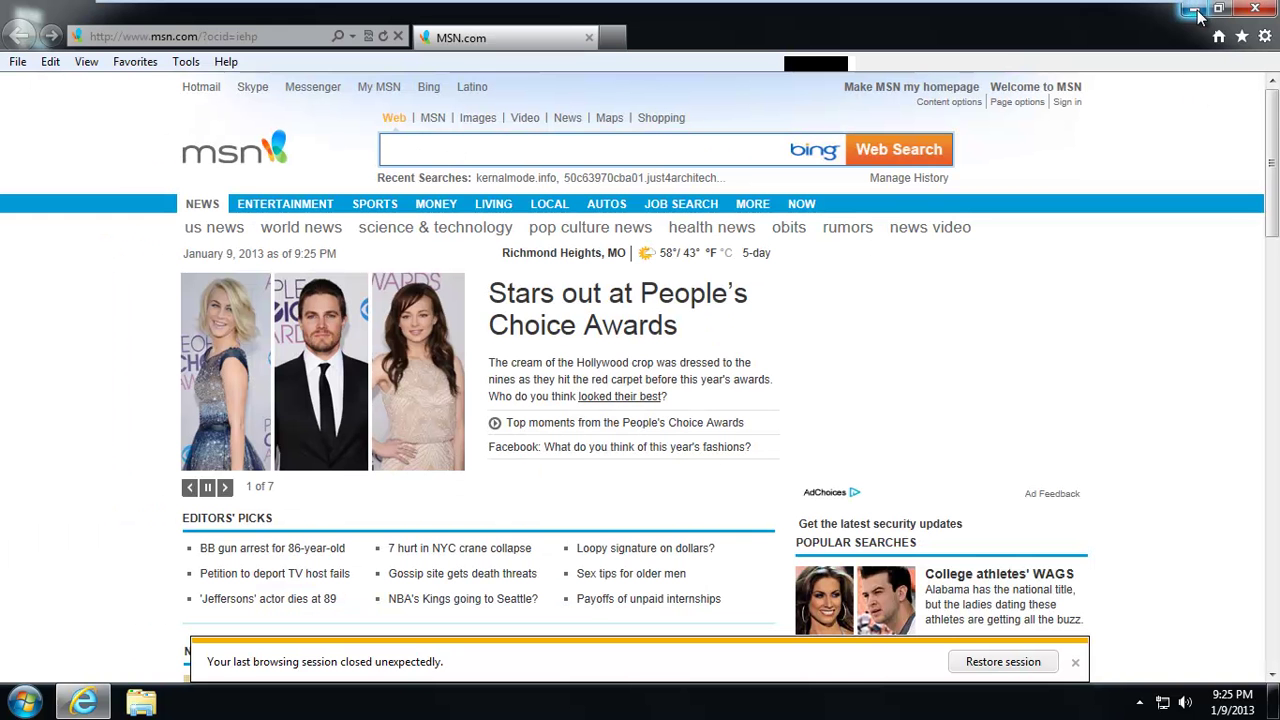
left_click(1194, 10)
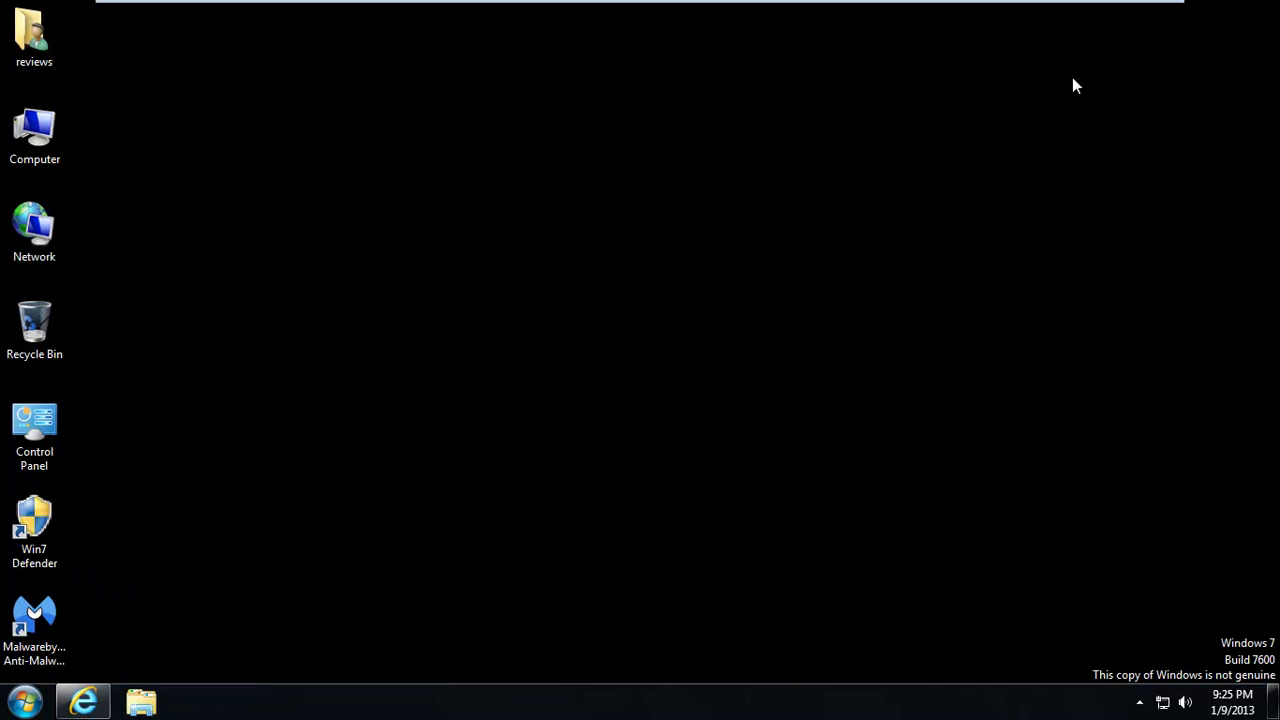
- Browse Computer to TOOLZ (E:) and open the mbam-chameleon-1.62.1.1000 folder
double_click(40, 137)
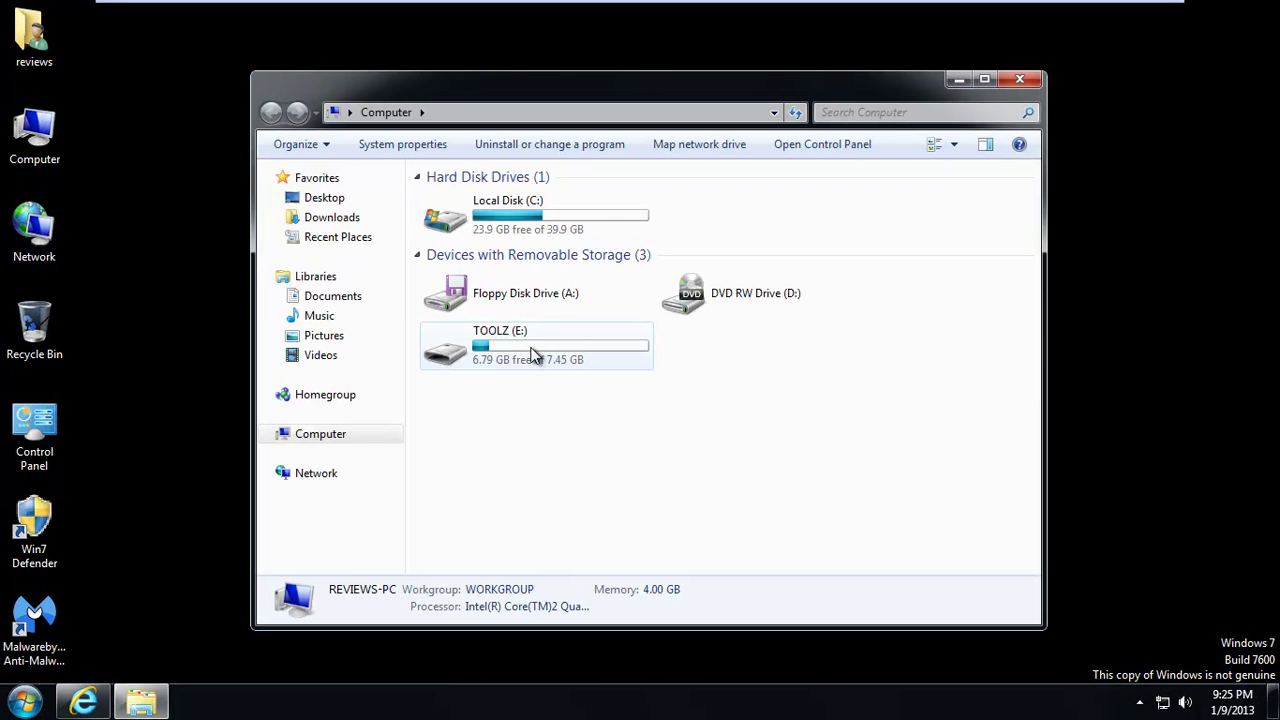
left_click(533, 355)
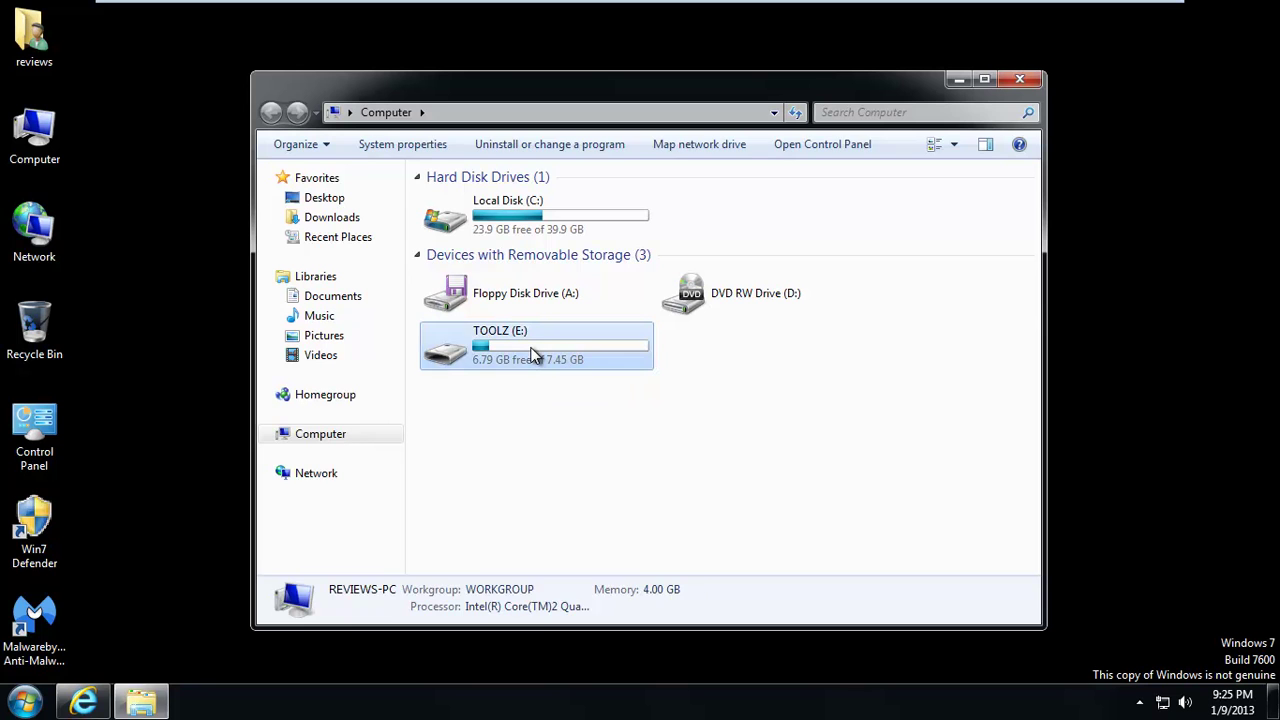
double_click(533, 355)
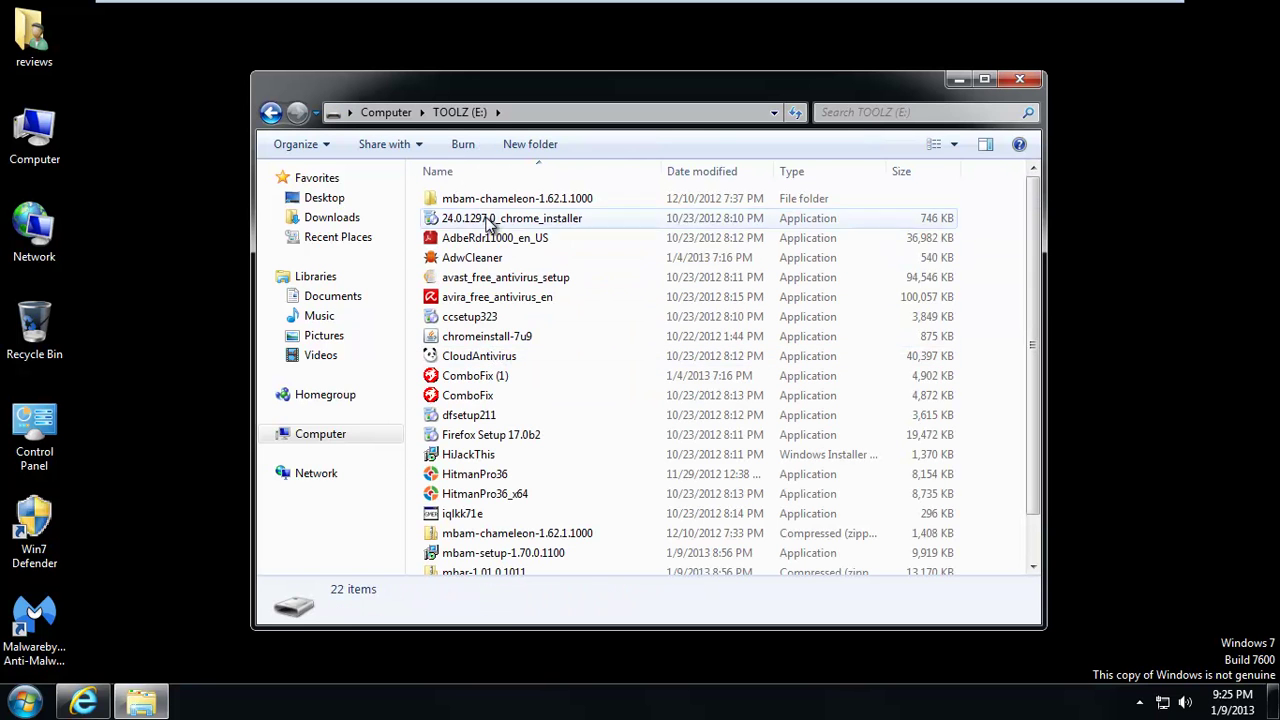
left_click(479, 203)
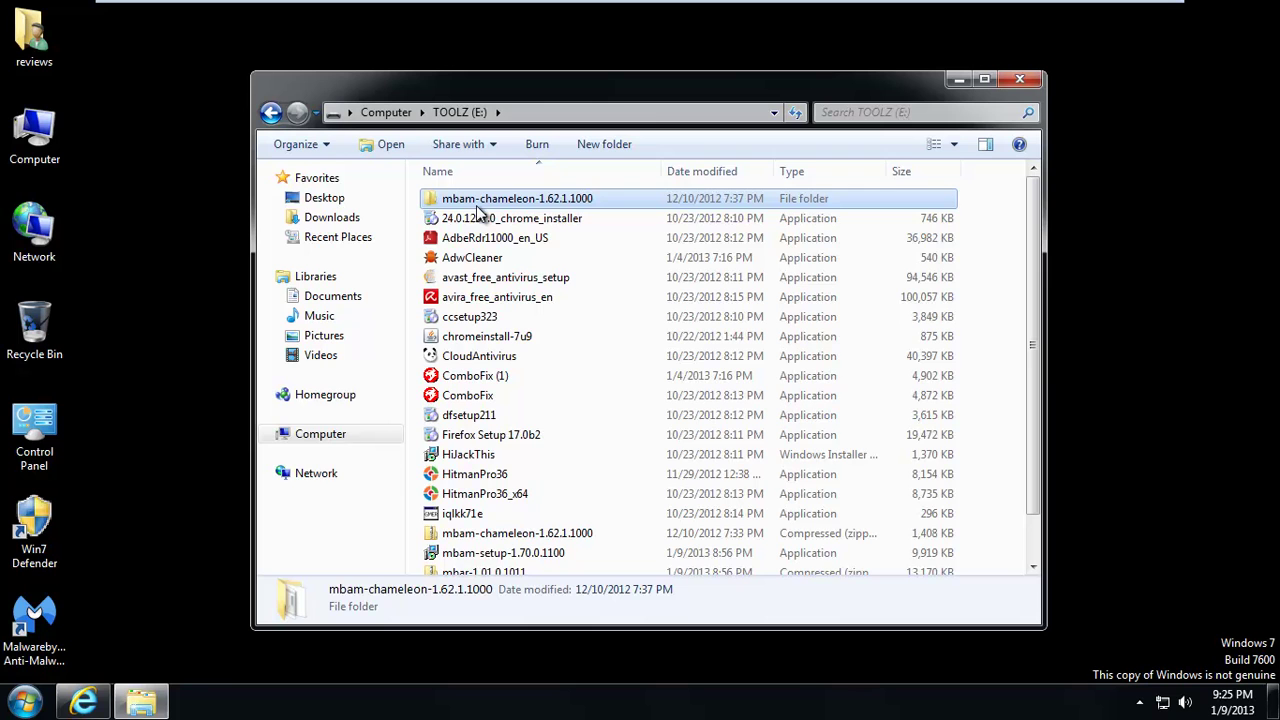
double_click(477, 205)
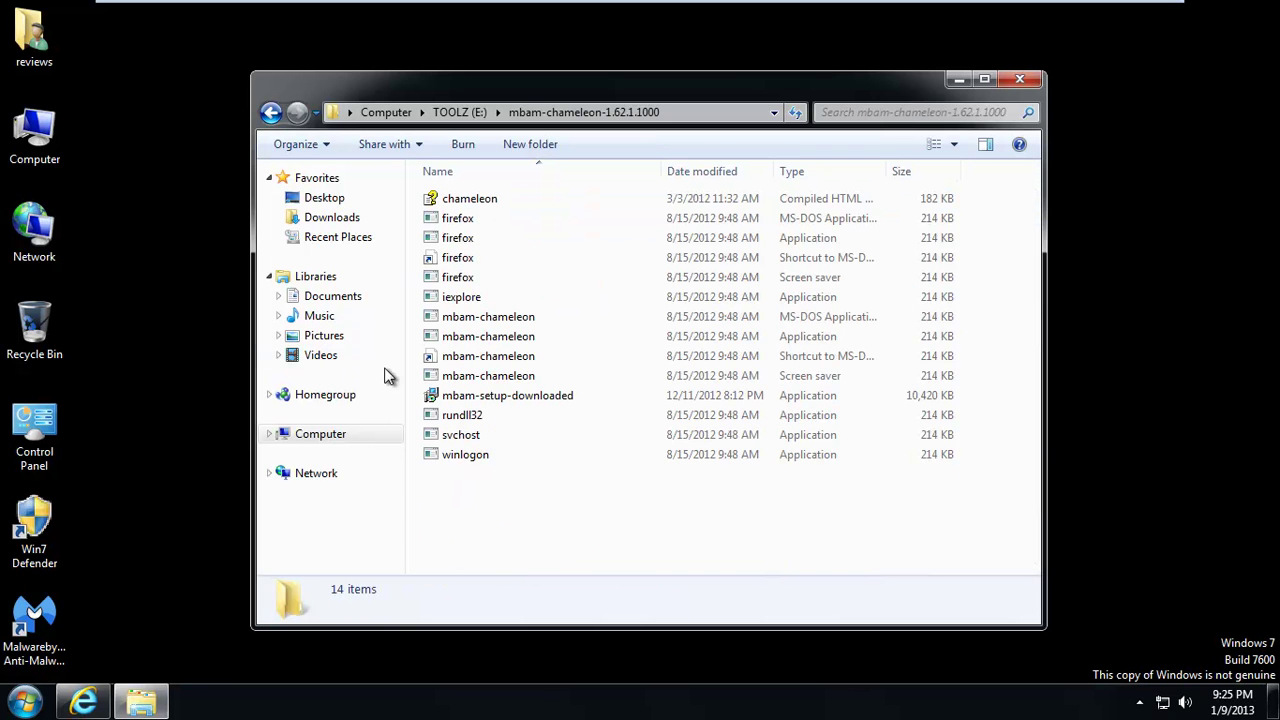